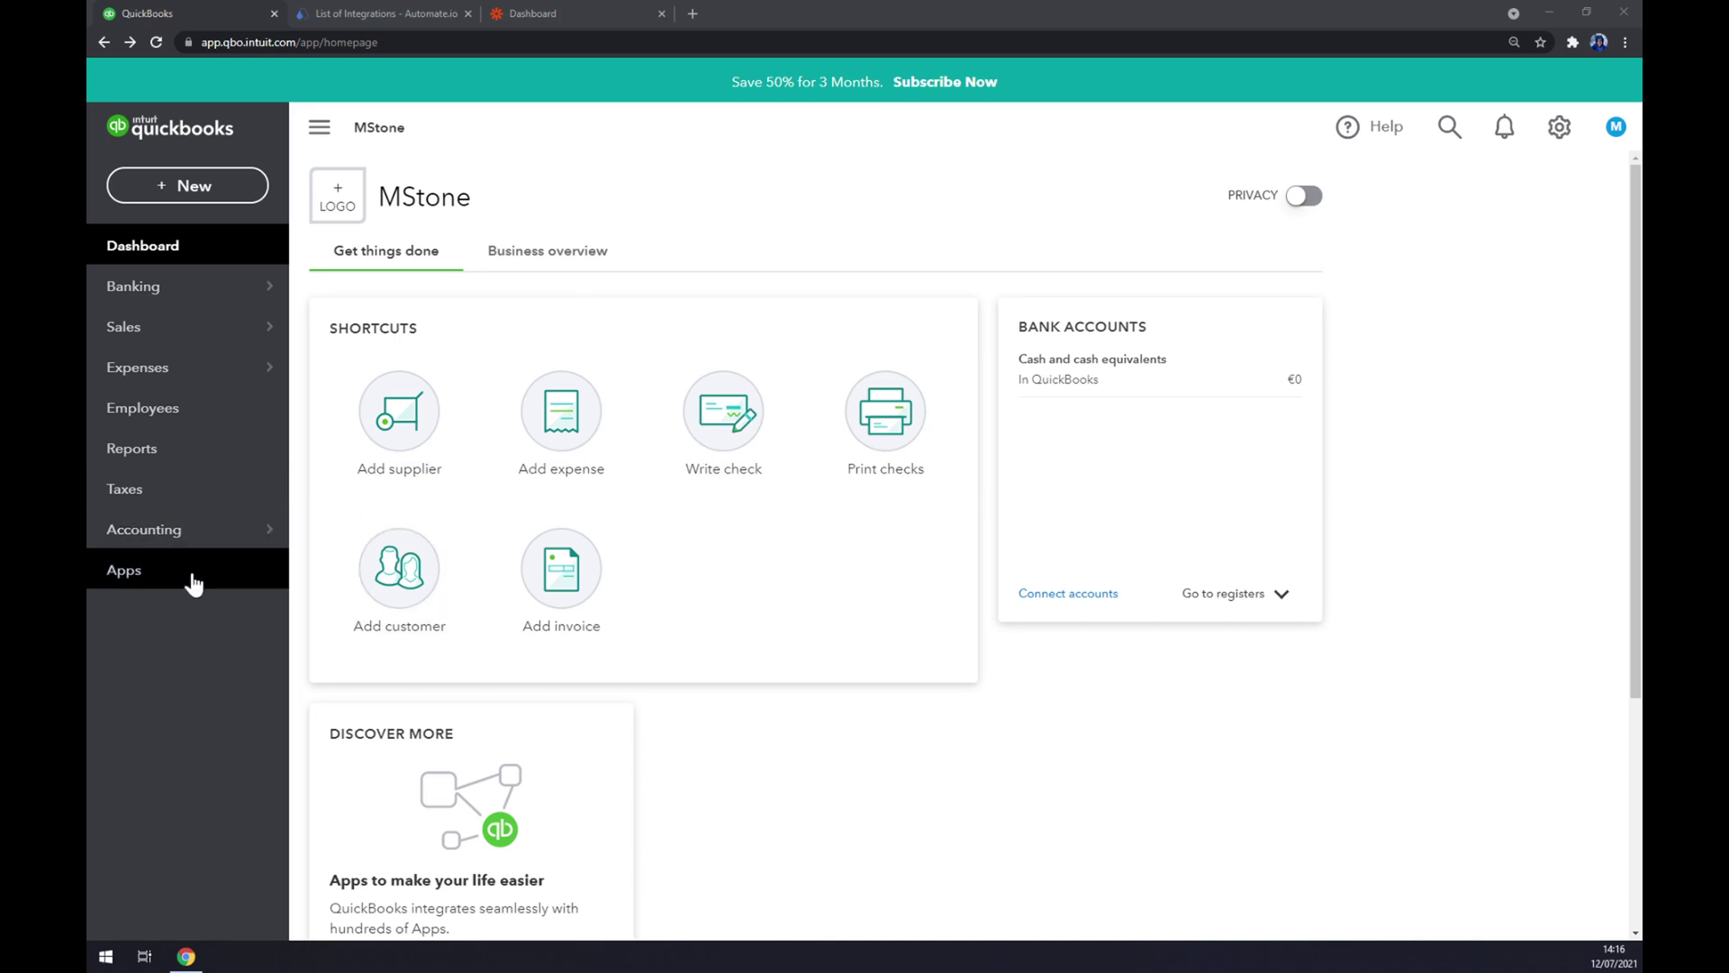
# - Open the QuickBooks Apps page, browse the app categories, and focus the Find apps search box
pyautogui.click(142, 584)
pyautogui.scroll(-3, 664, 501)
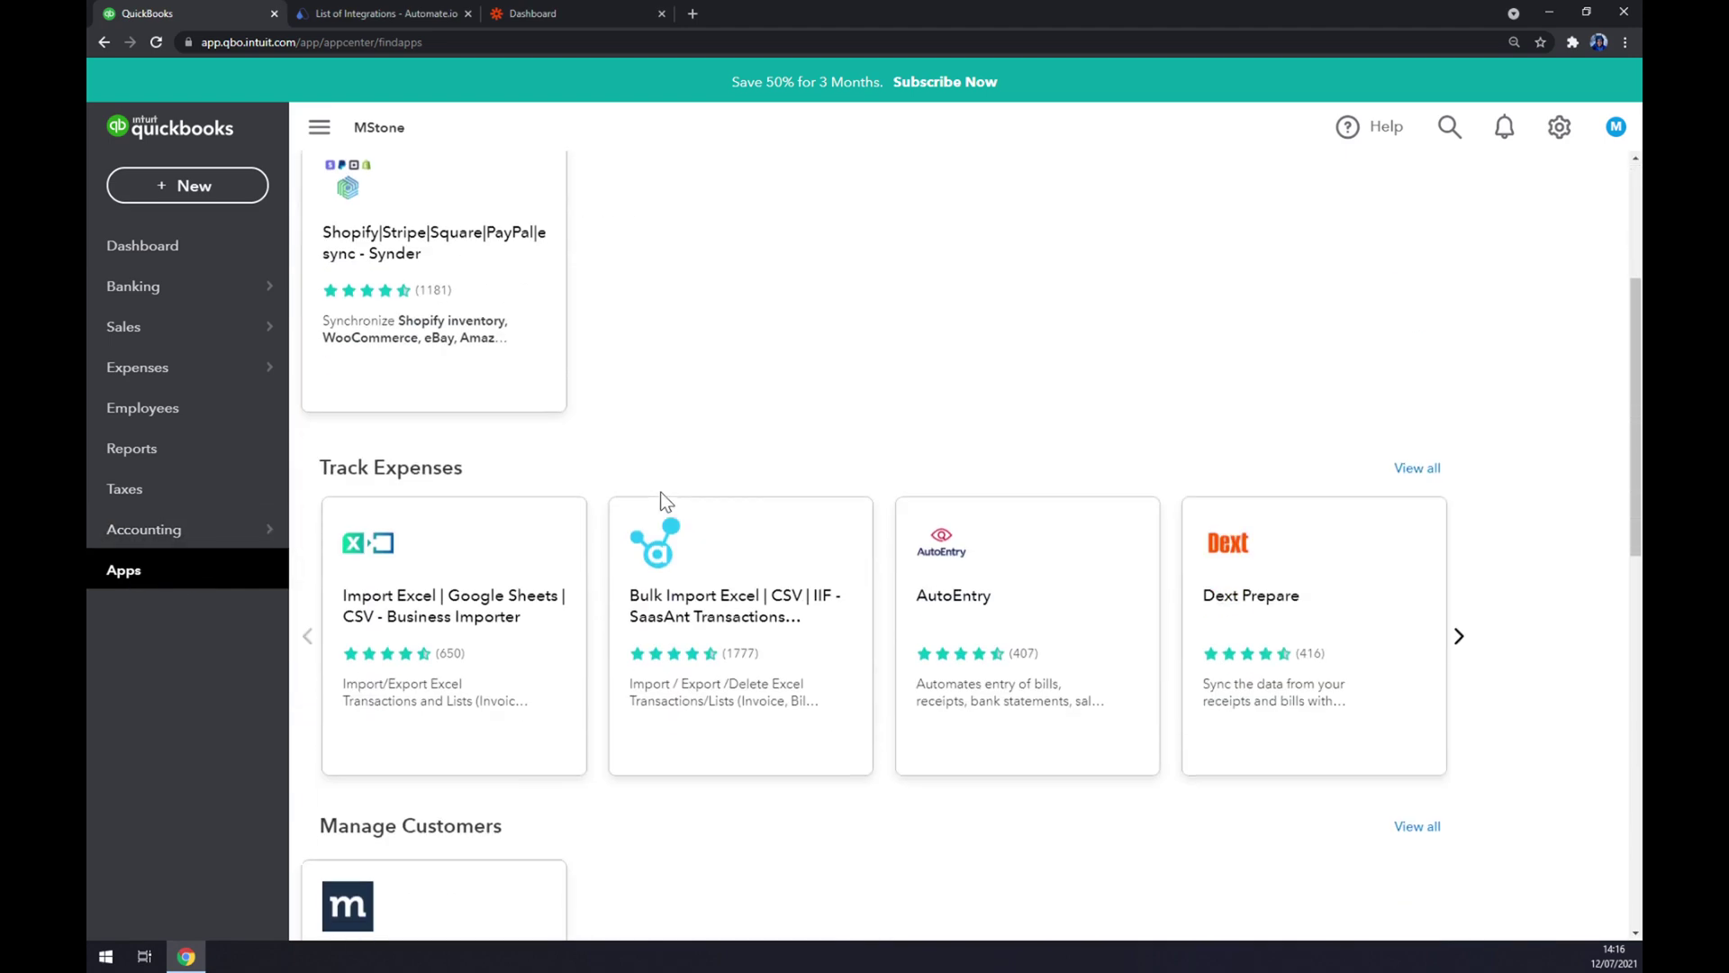
pyautogui.scroll(-10, 665, 501)
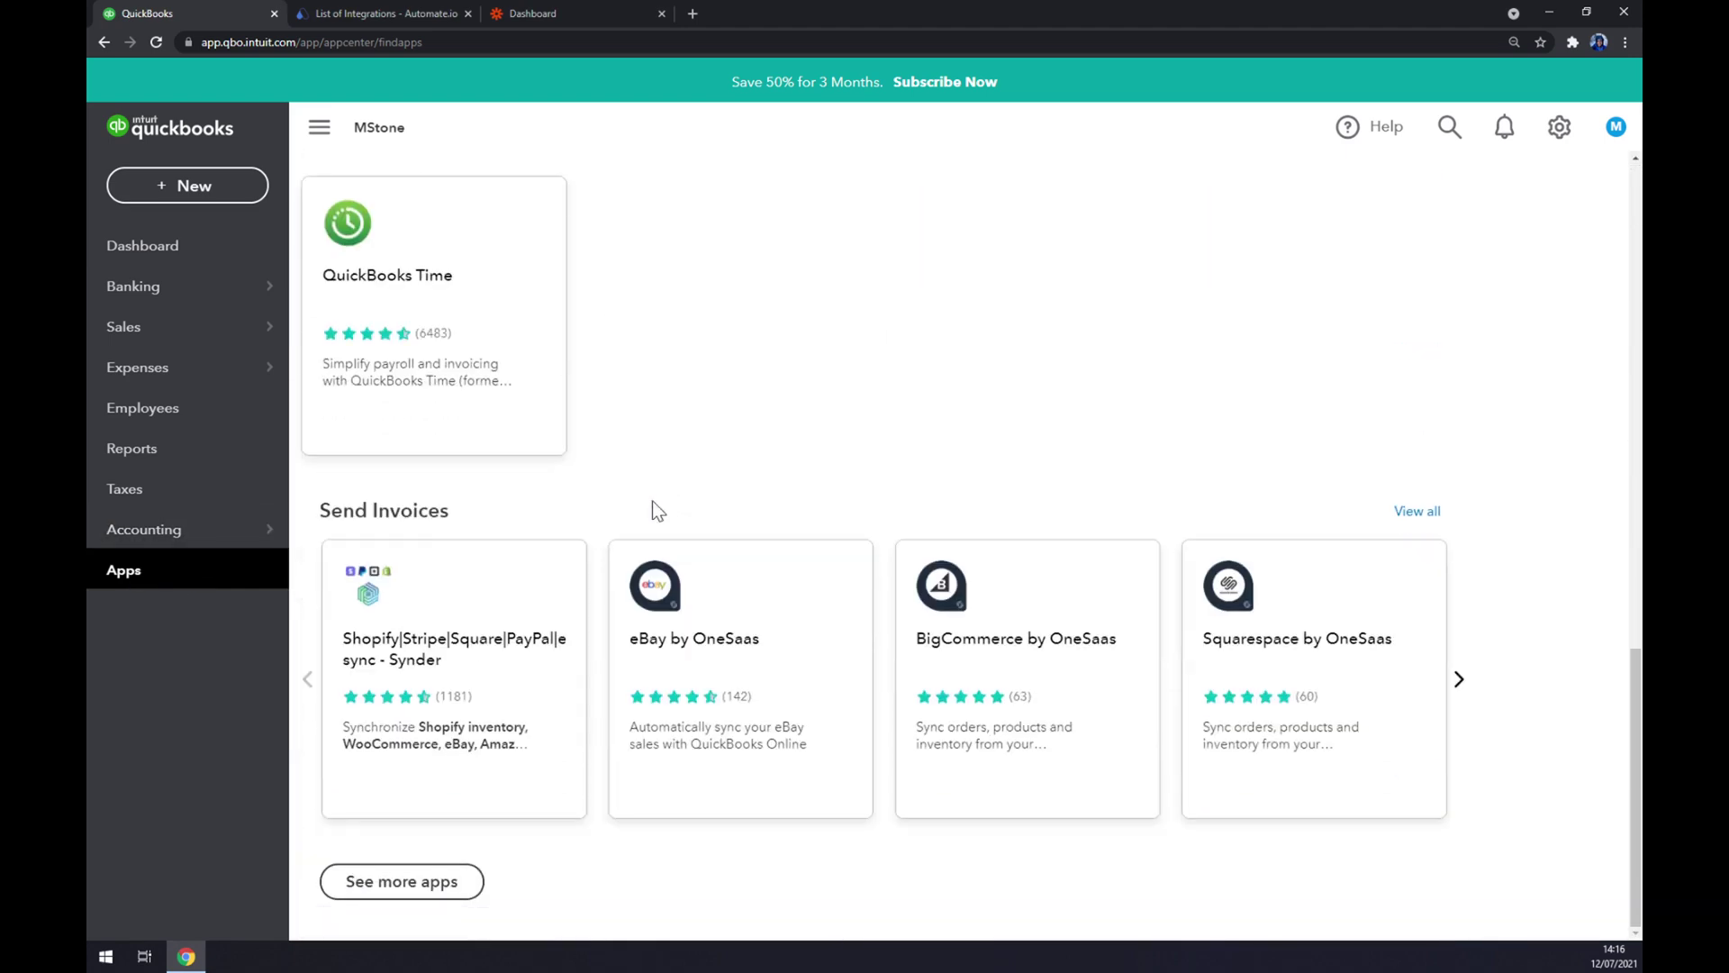
pyautogui.scroll(13, 652, 501)
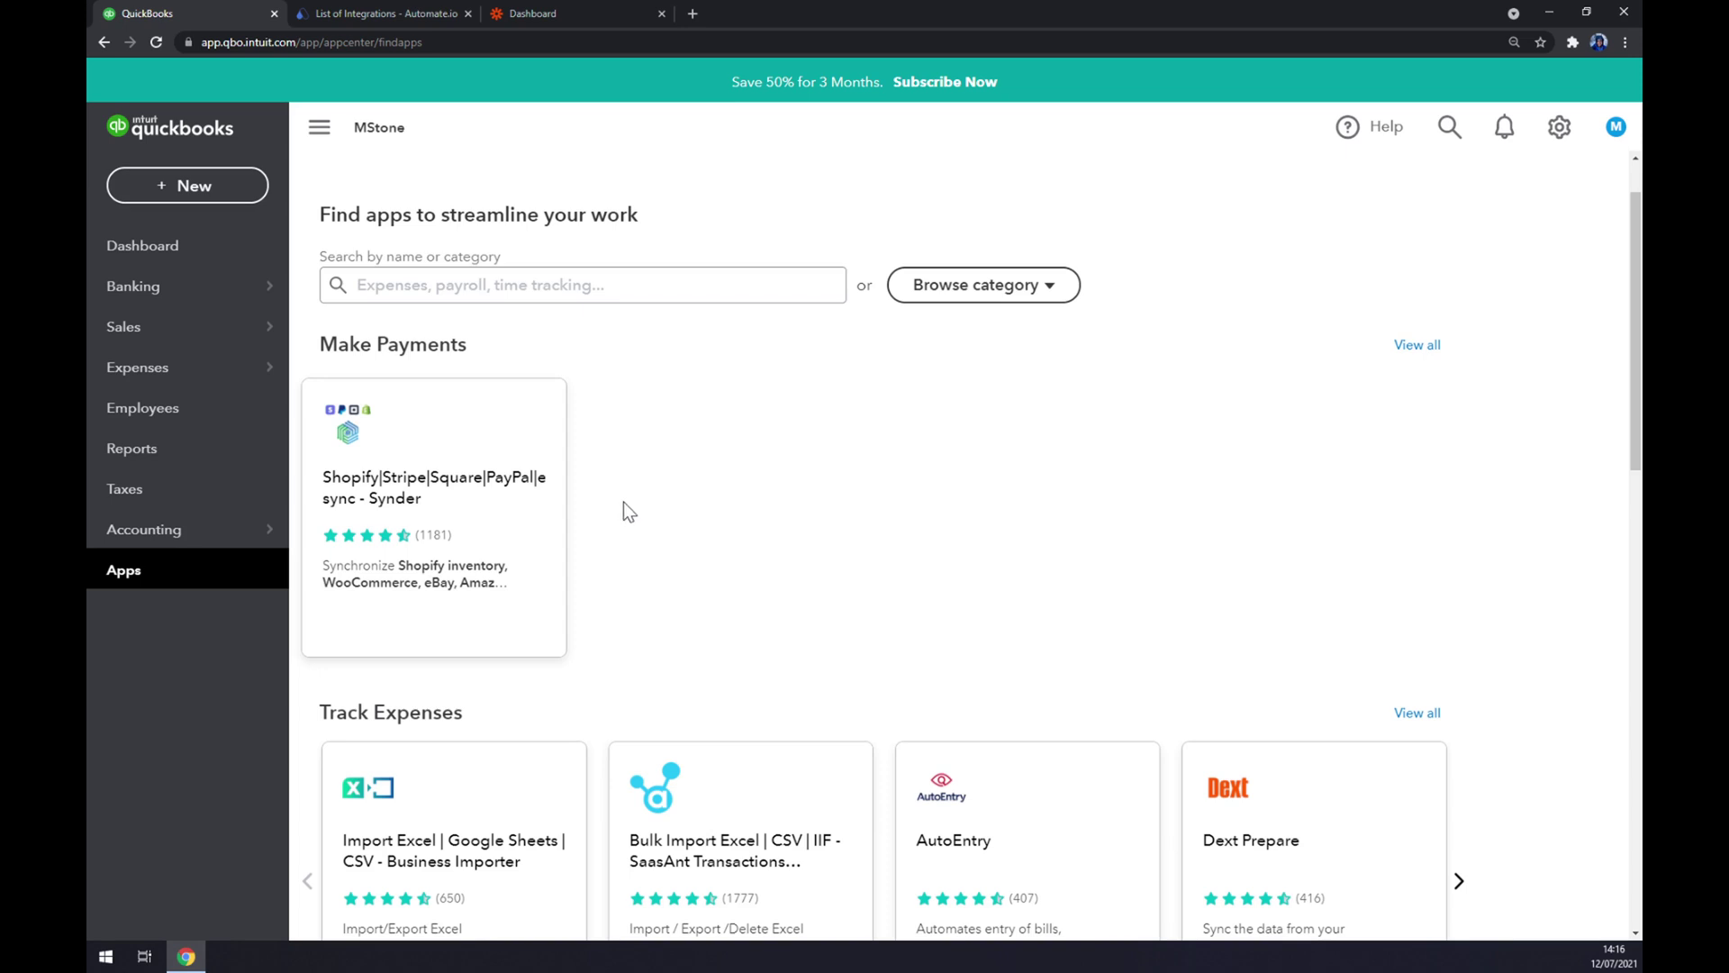
pyautogui.click(636, 285)
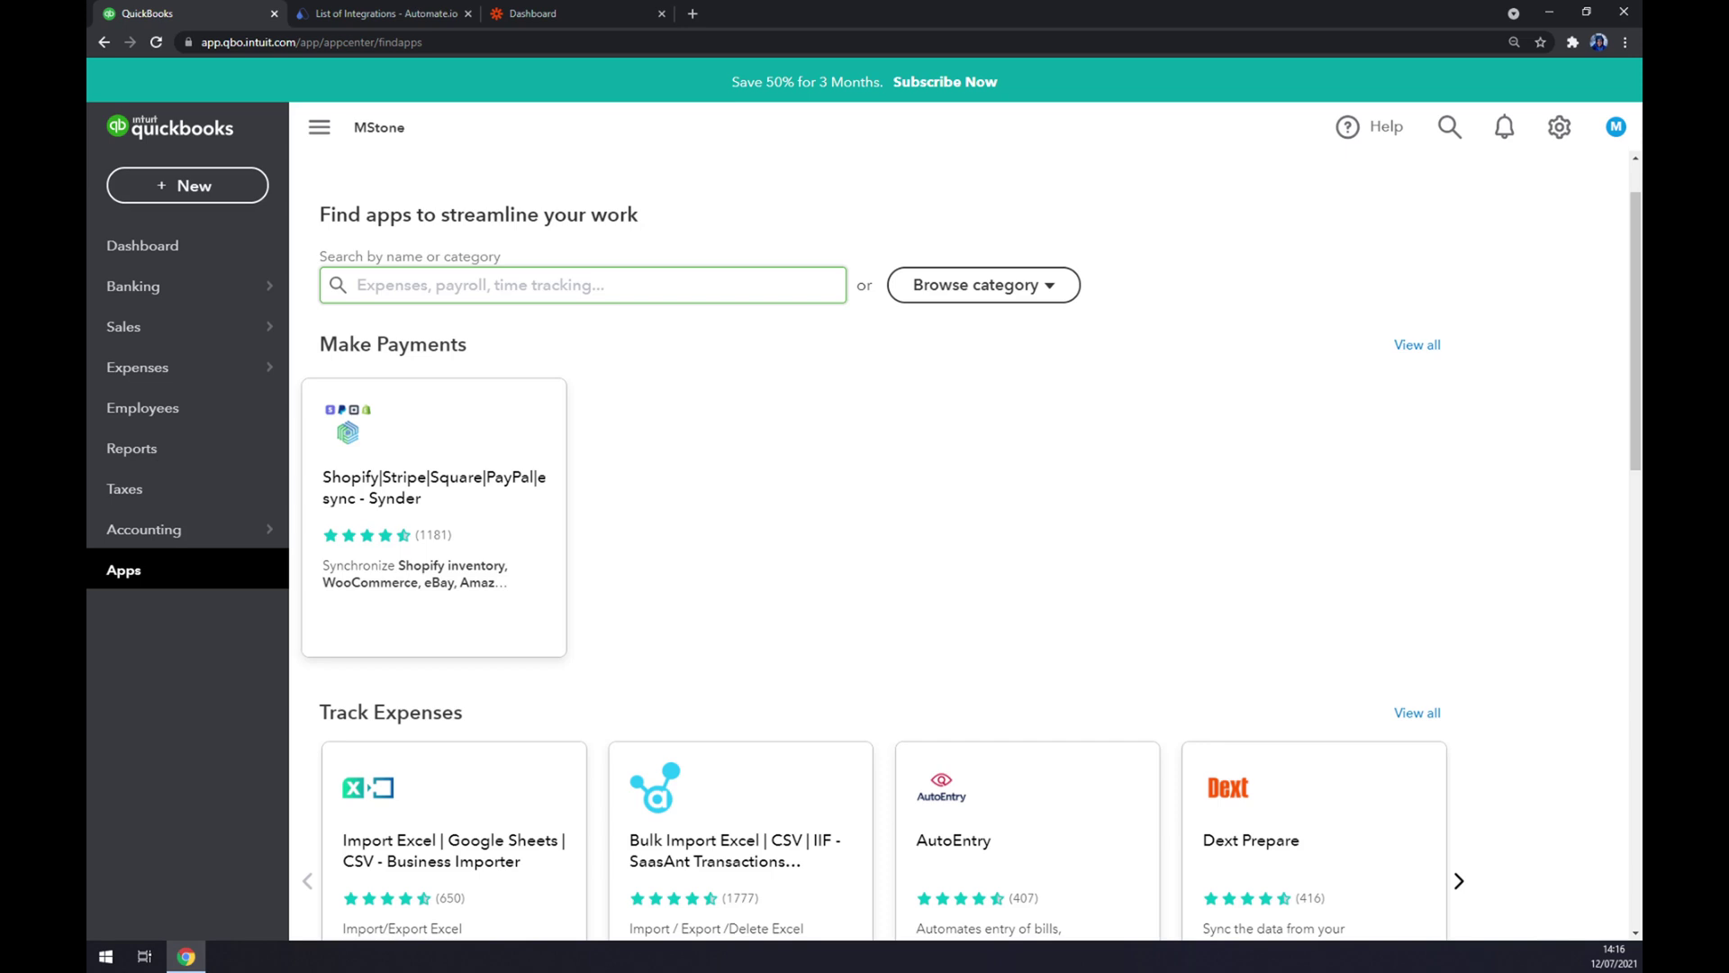
# - In the Automate.io tab, show the All Apps integrations category from the Integrations menu
pyautogui.click(302, 13)
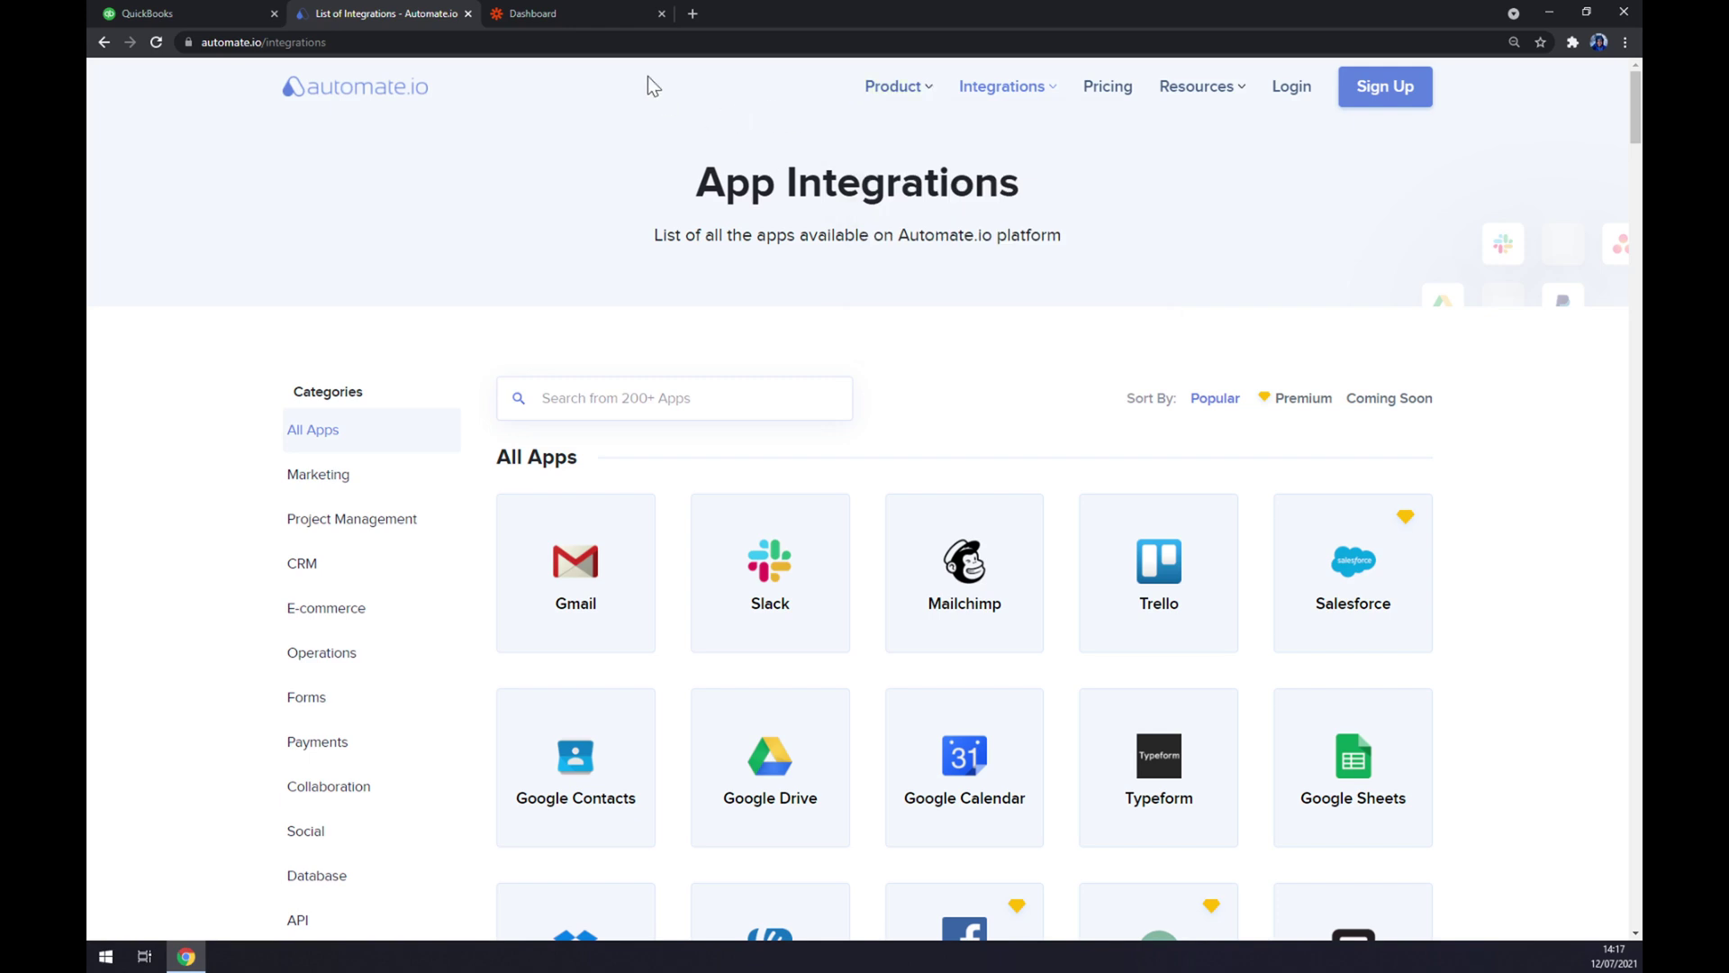
pyautogui.moveTo(1029, 85)
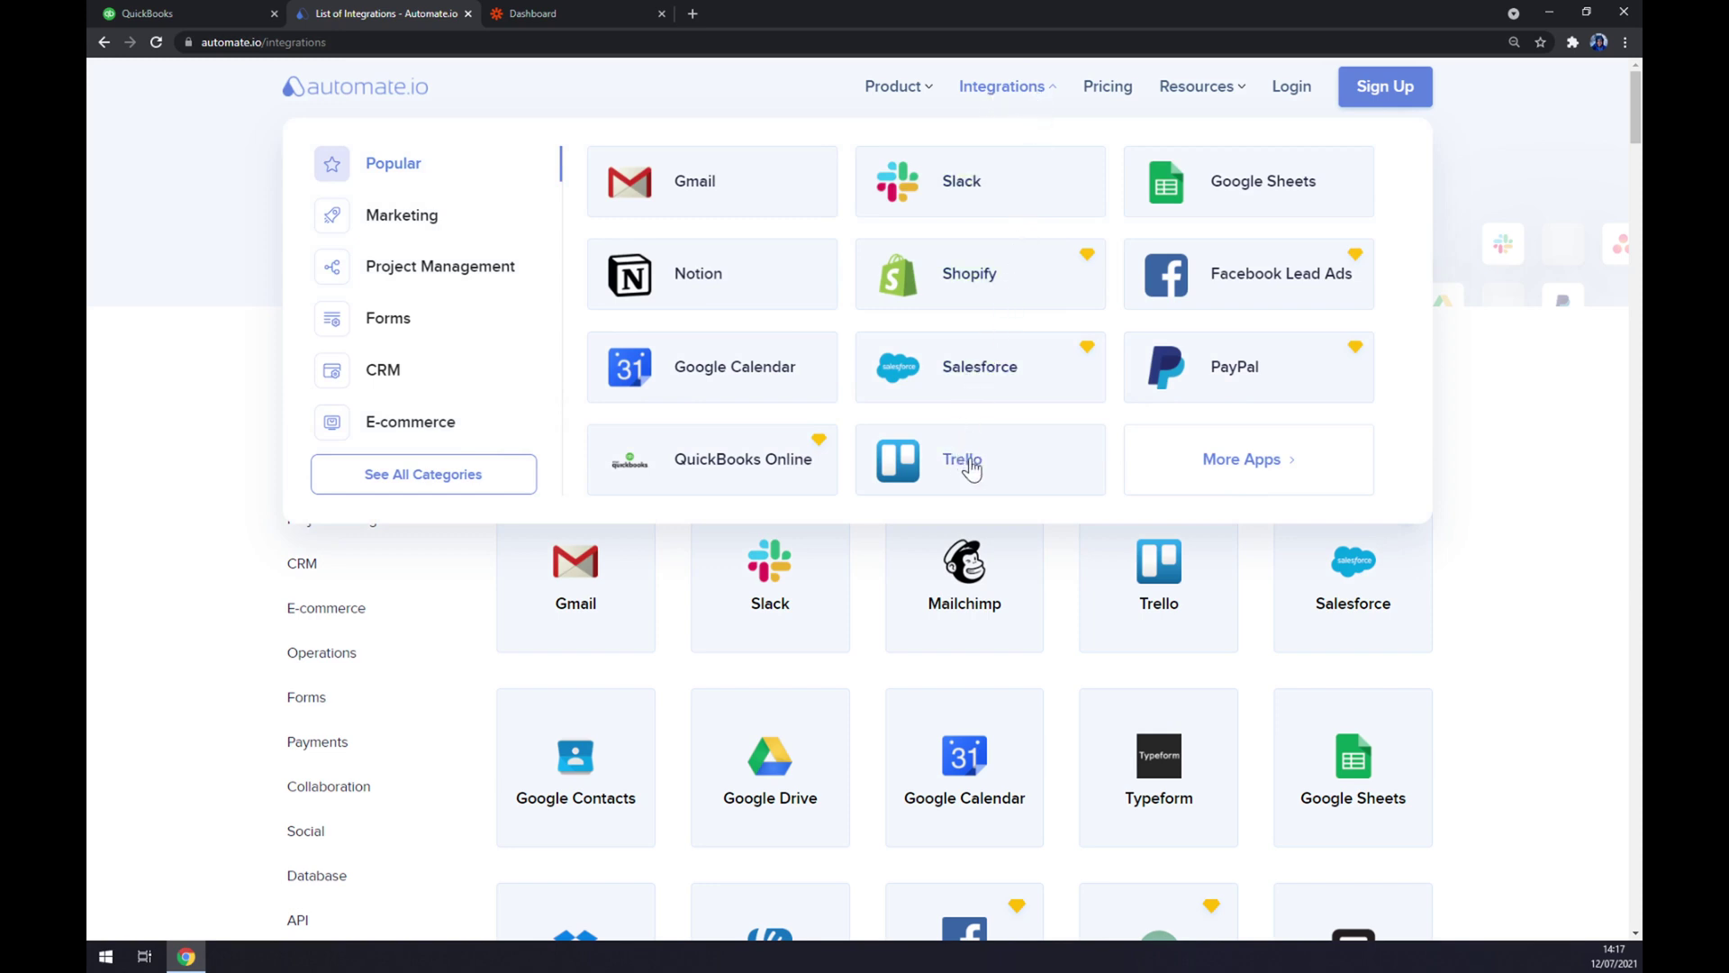
pyautogui.click(472, 486)
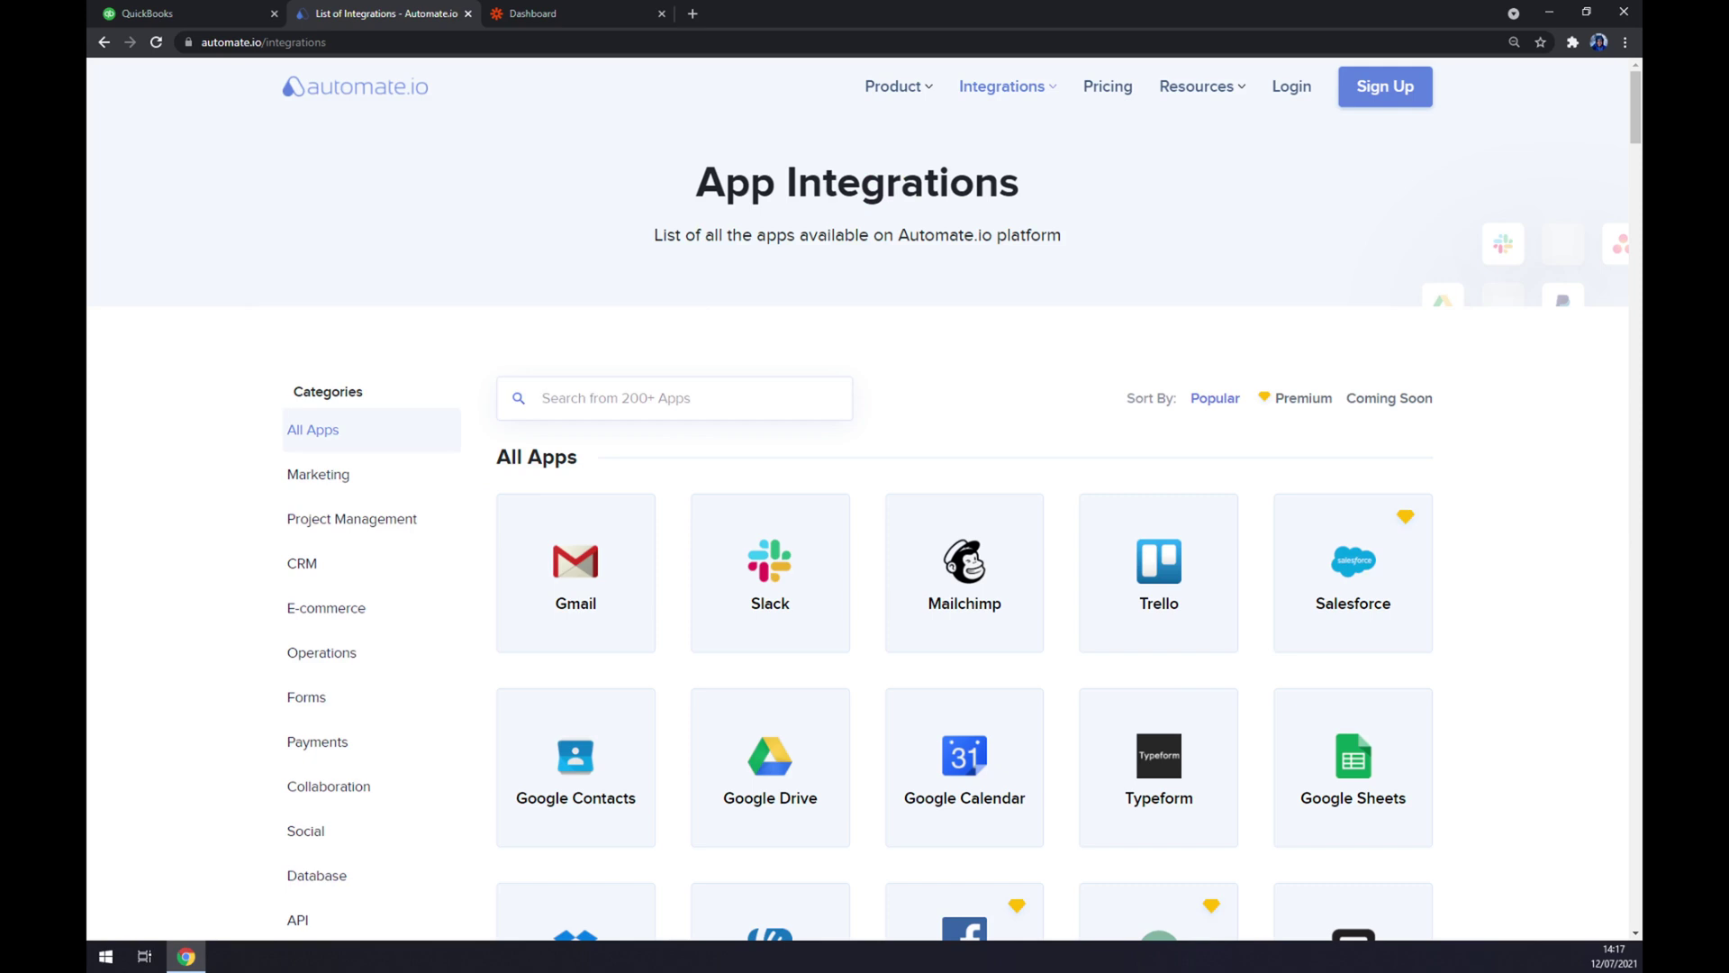
# - Search 'quick' for QuickBooks Online, then pair it with 'stripe' to open the QuickBooks–Stripe integration page
pyautogui.write('quick')
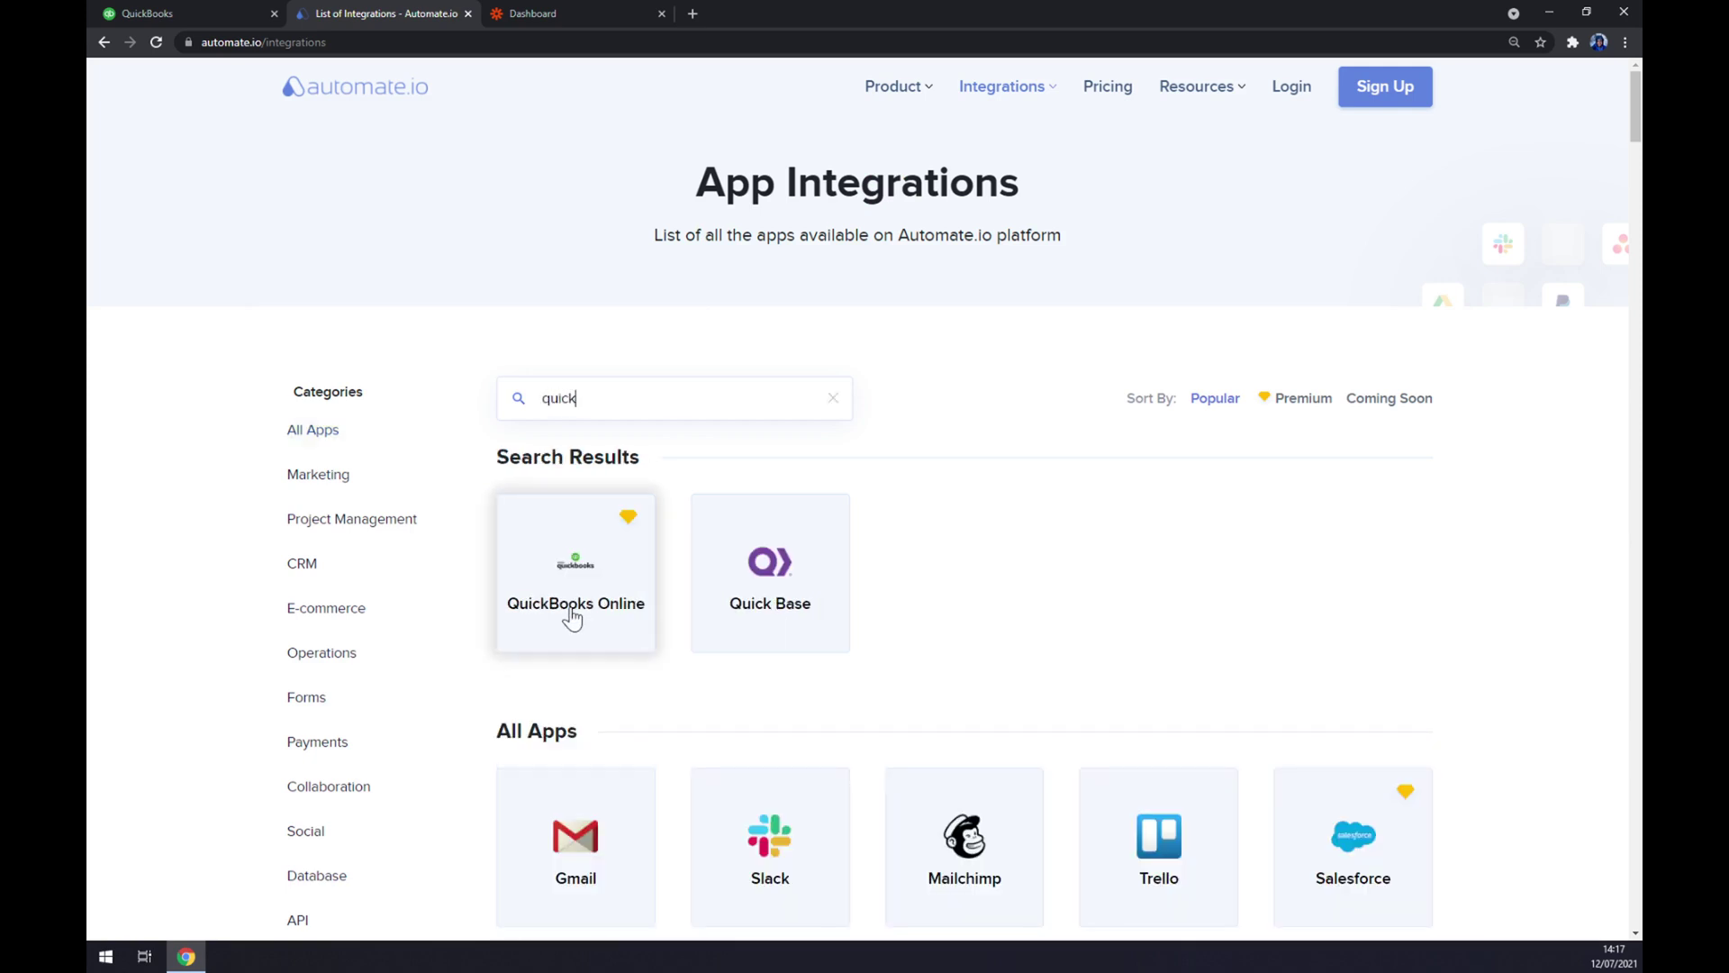
pyautogui.click(572, 618)
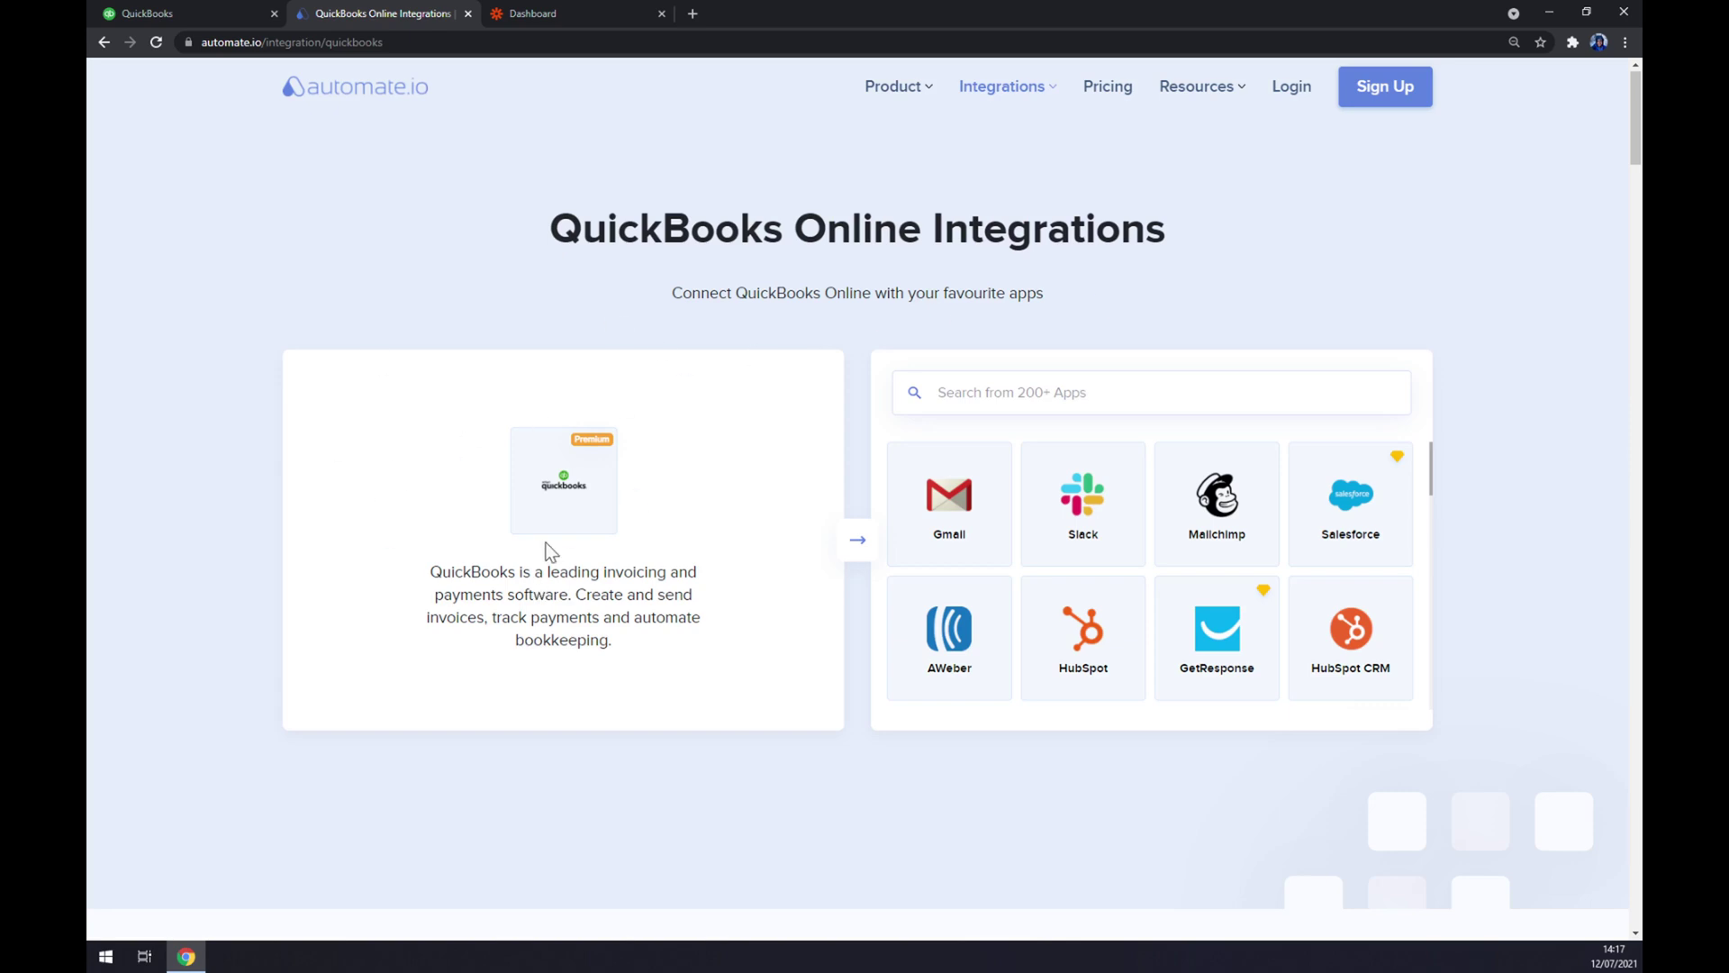
pyautogui.click(955, 392)
pyautogui.write('s')
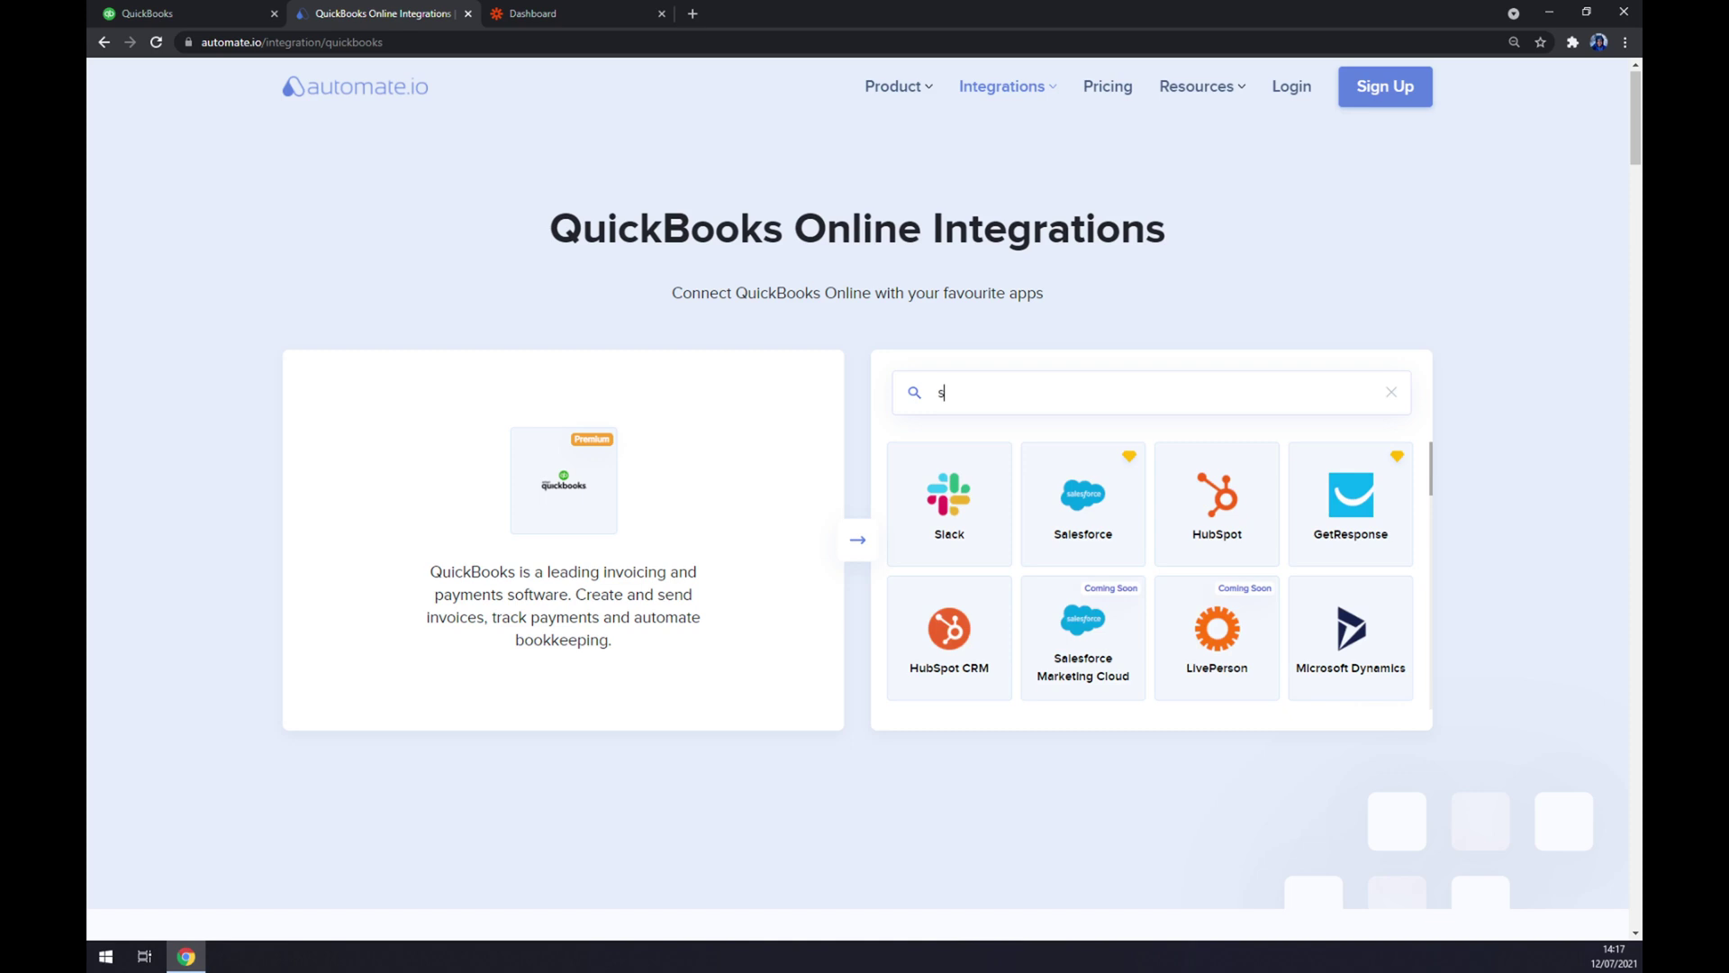
pyautogui.write('tripe')
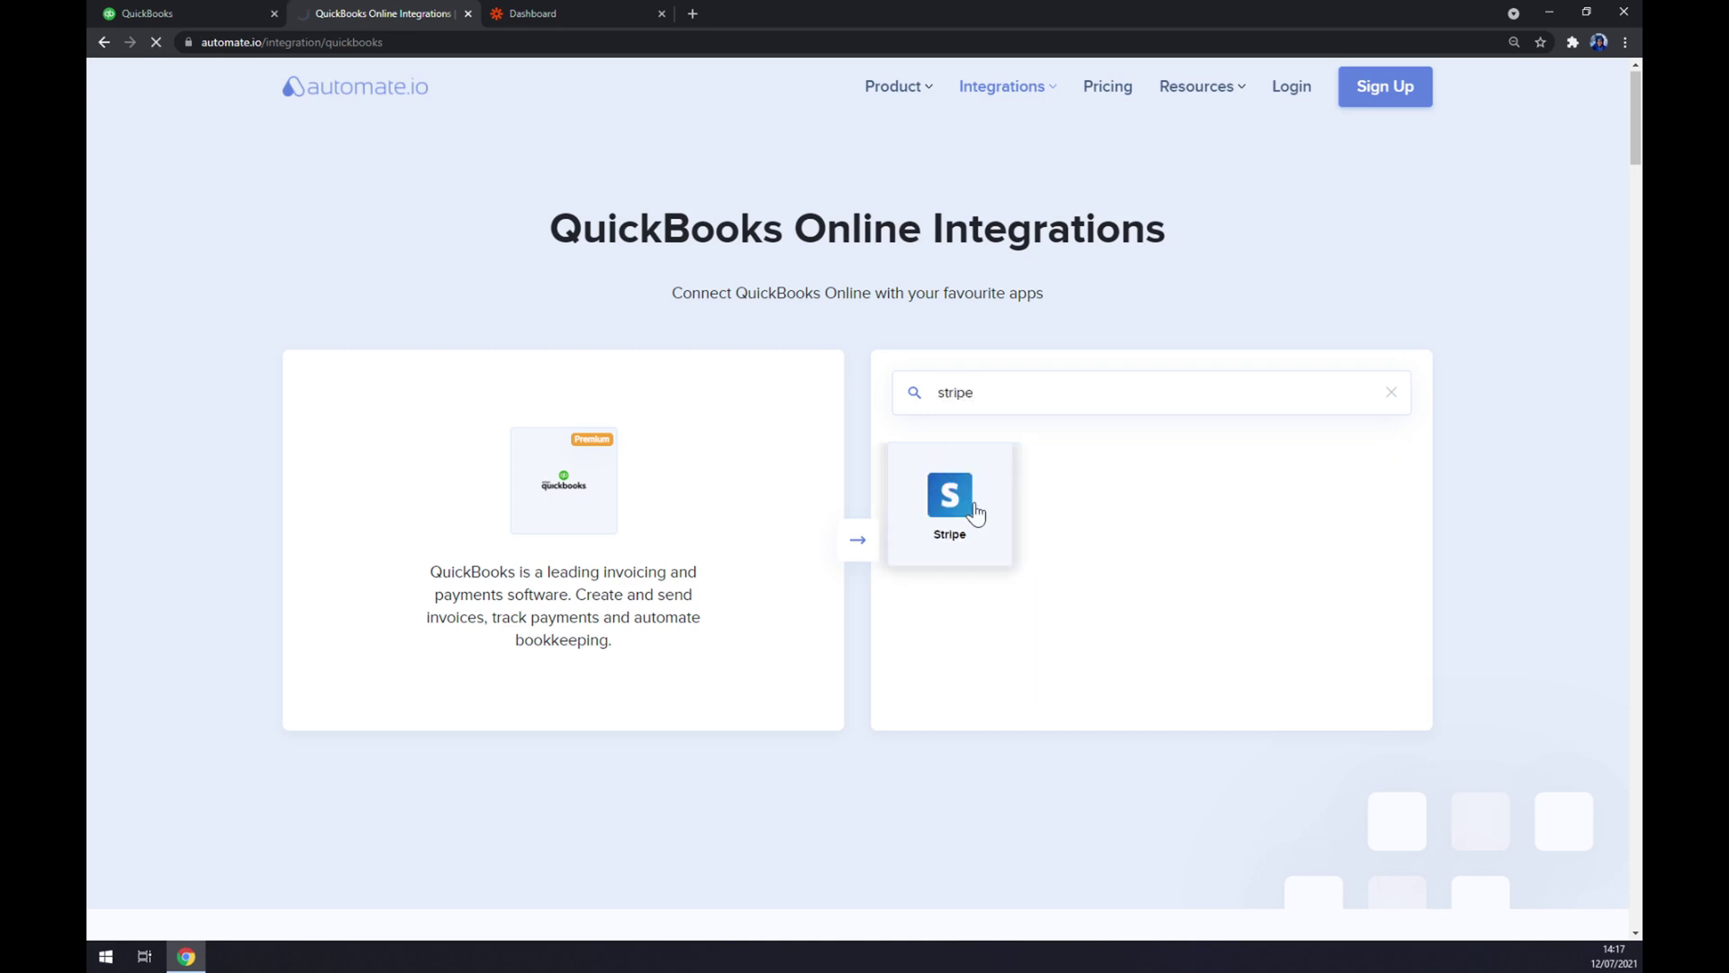
pyautogui.click(972, 510)
# - Scroll down to the Create your own Integration section and highlight its heading
pyautogui.scroll(-1, 588, 326)
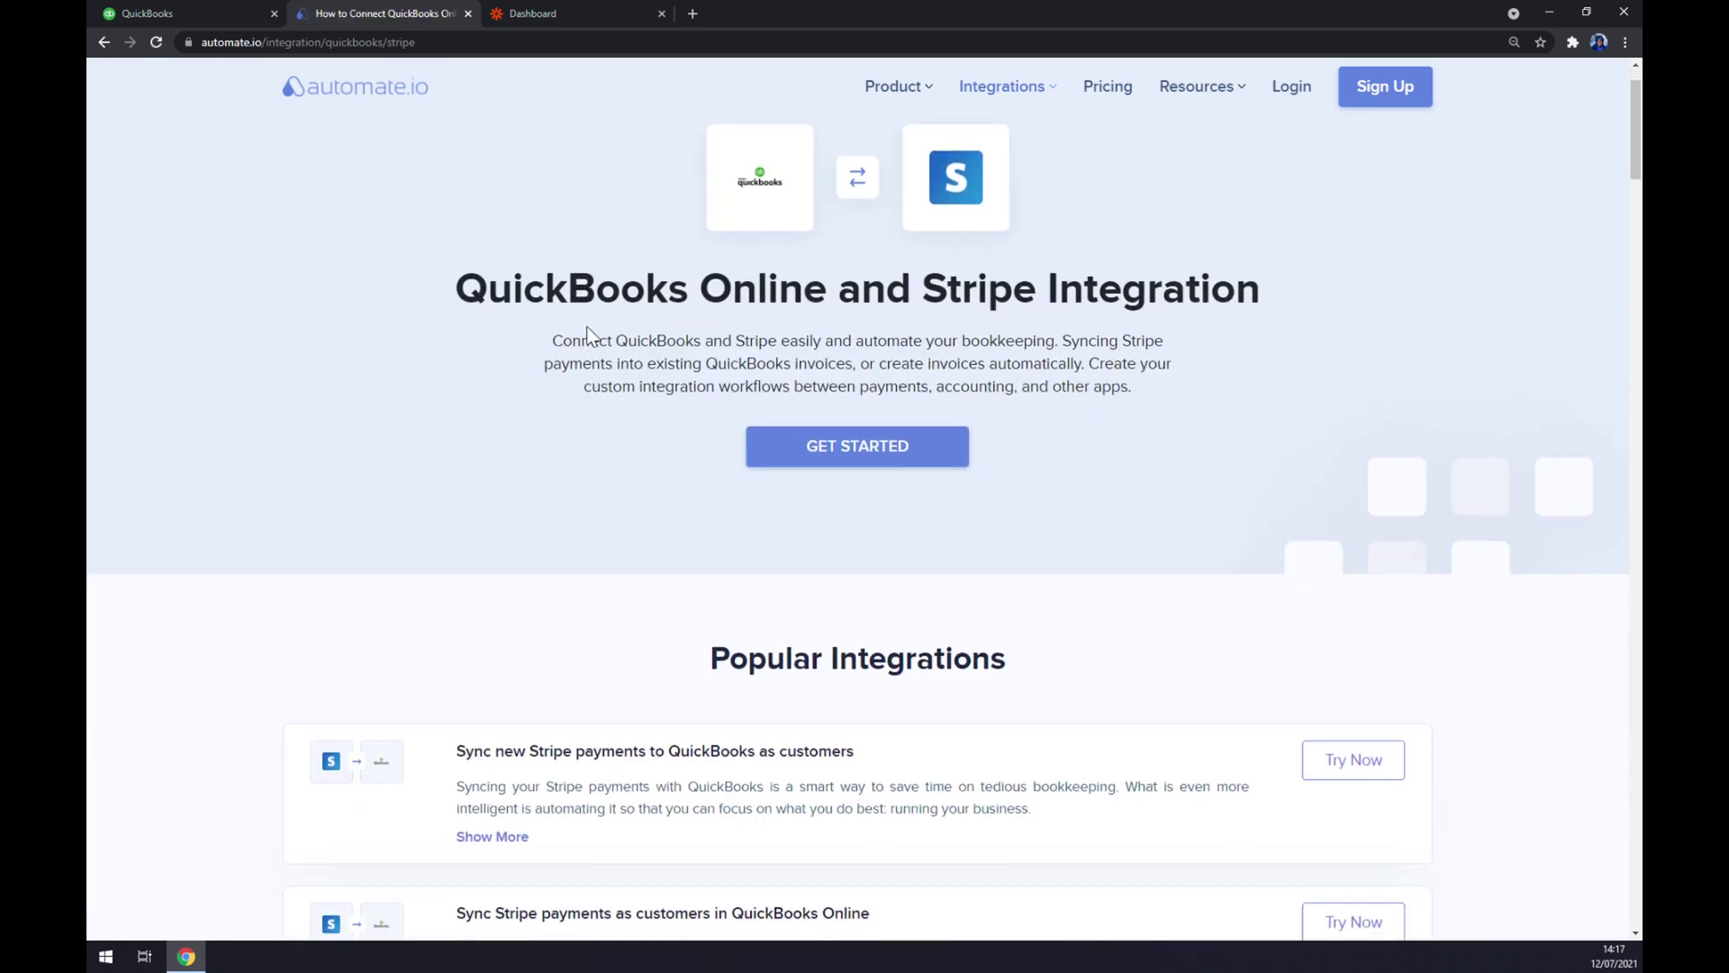
pyautogui.scroll(-1, 545, 432)
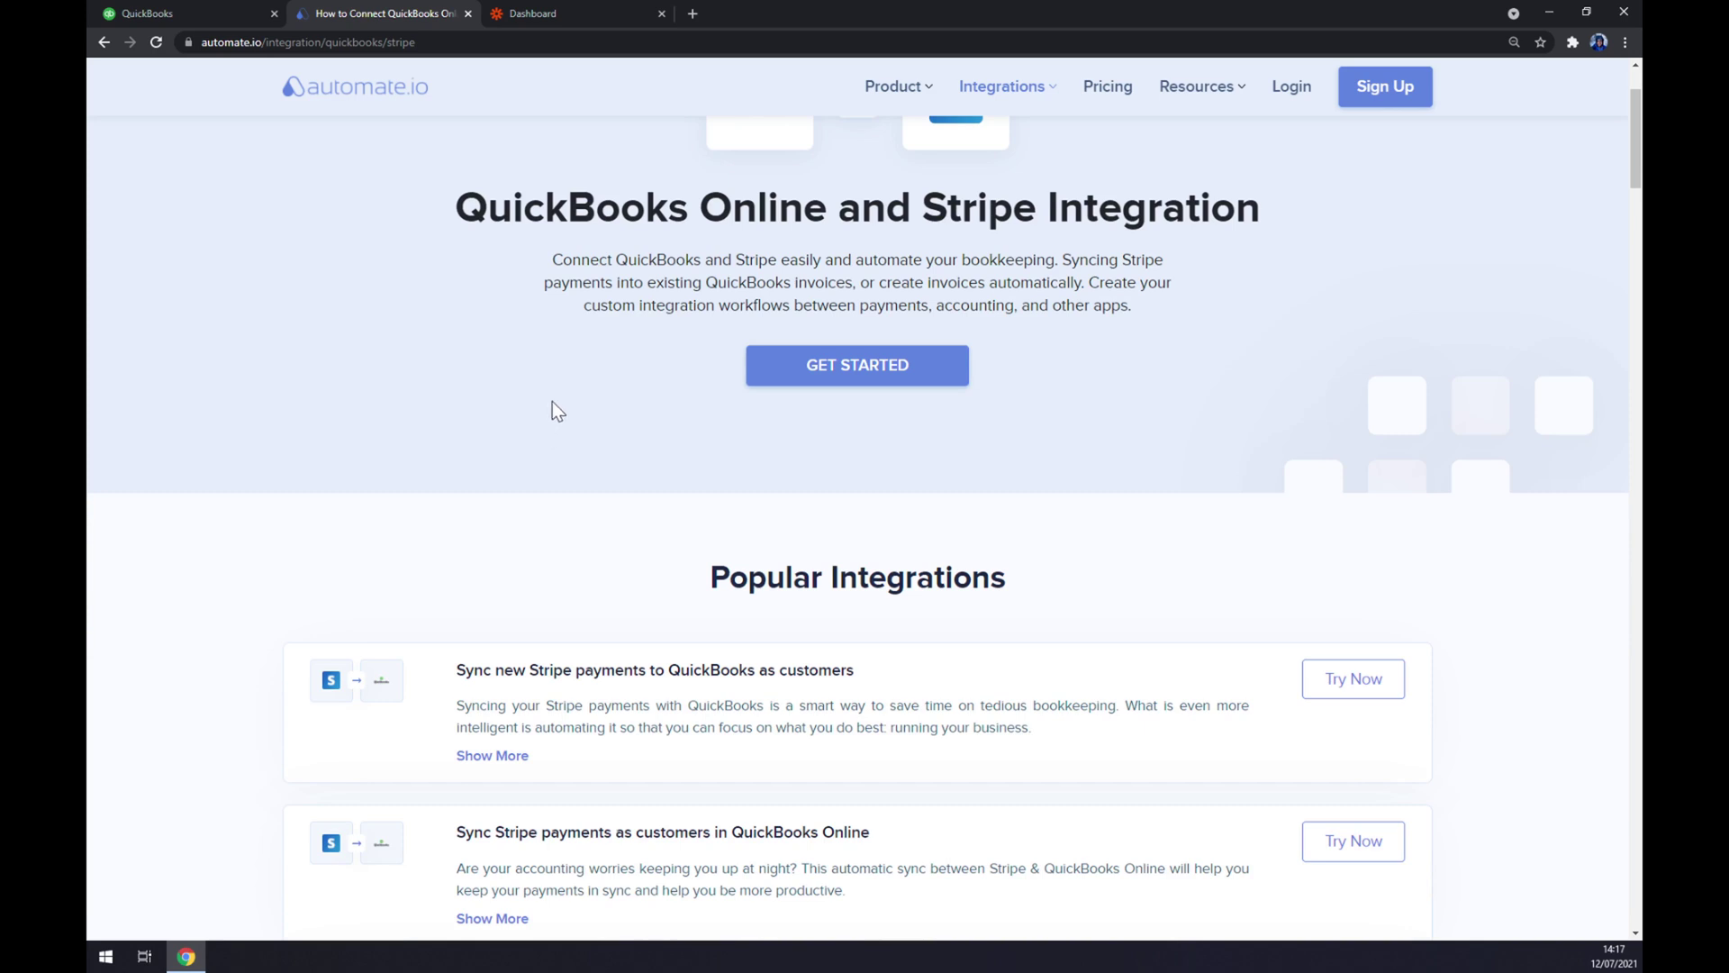
pyautogui.scroll(-4, 552, 399)
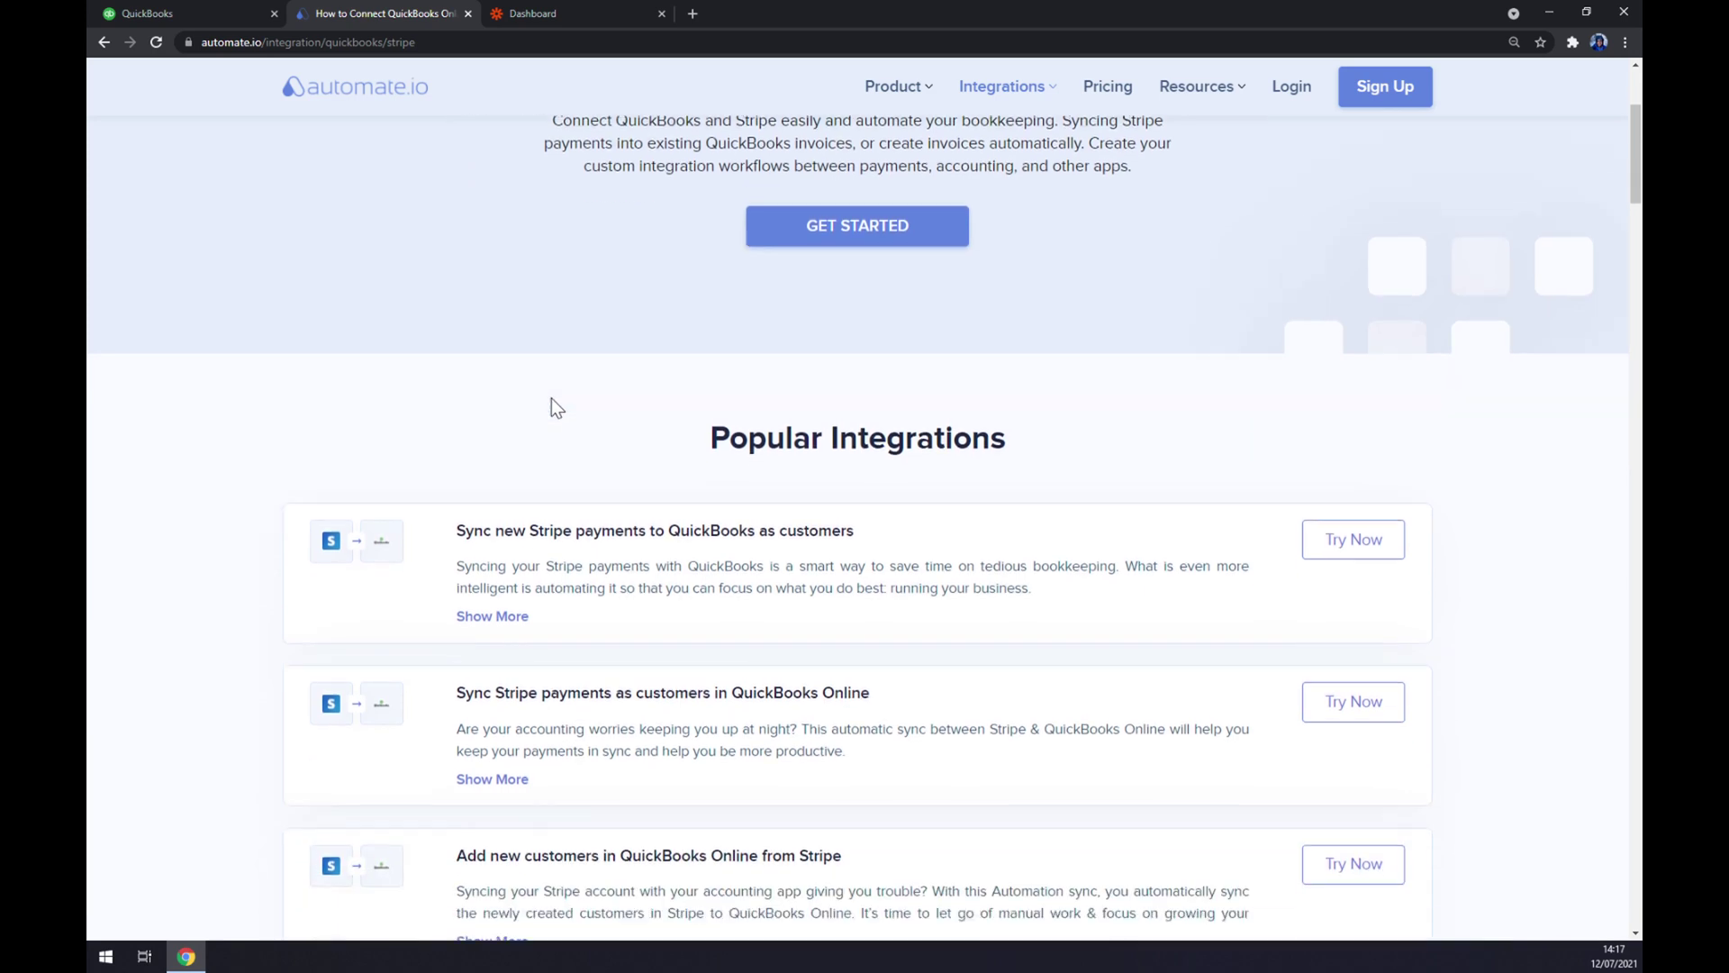
pyautogui.scroll(2, 551, 402)
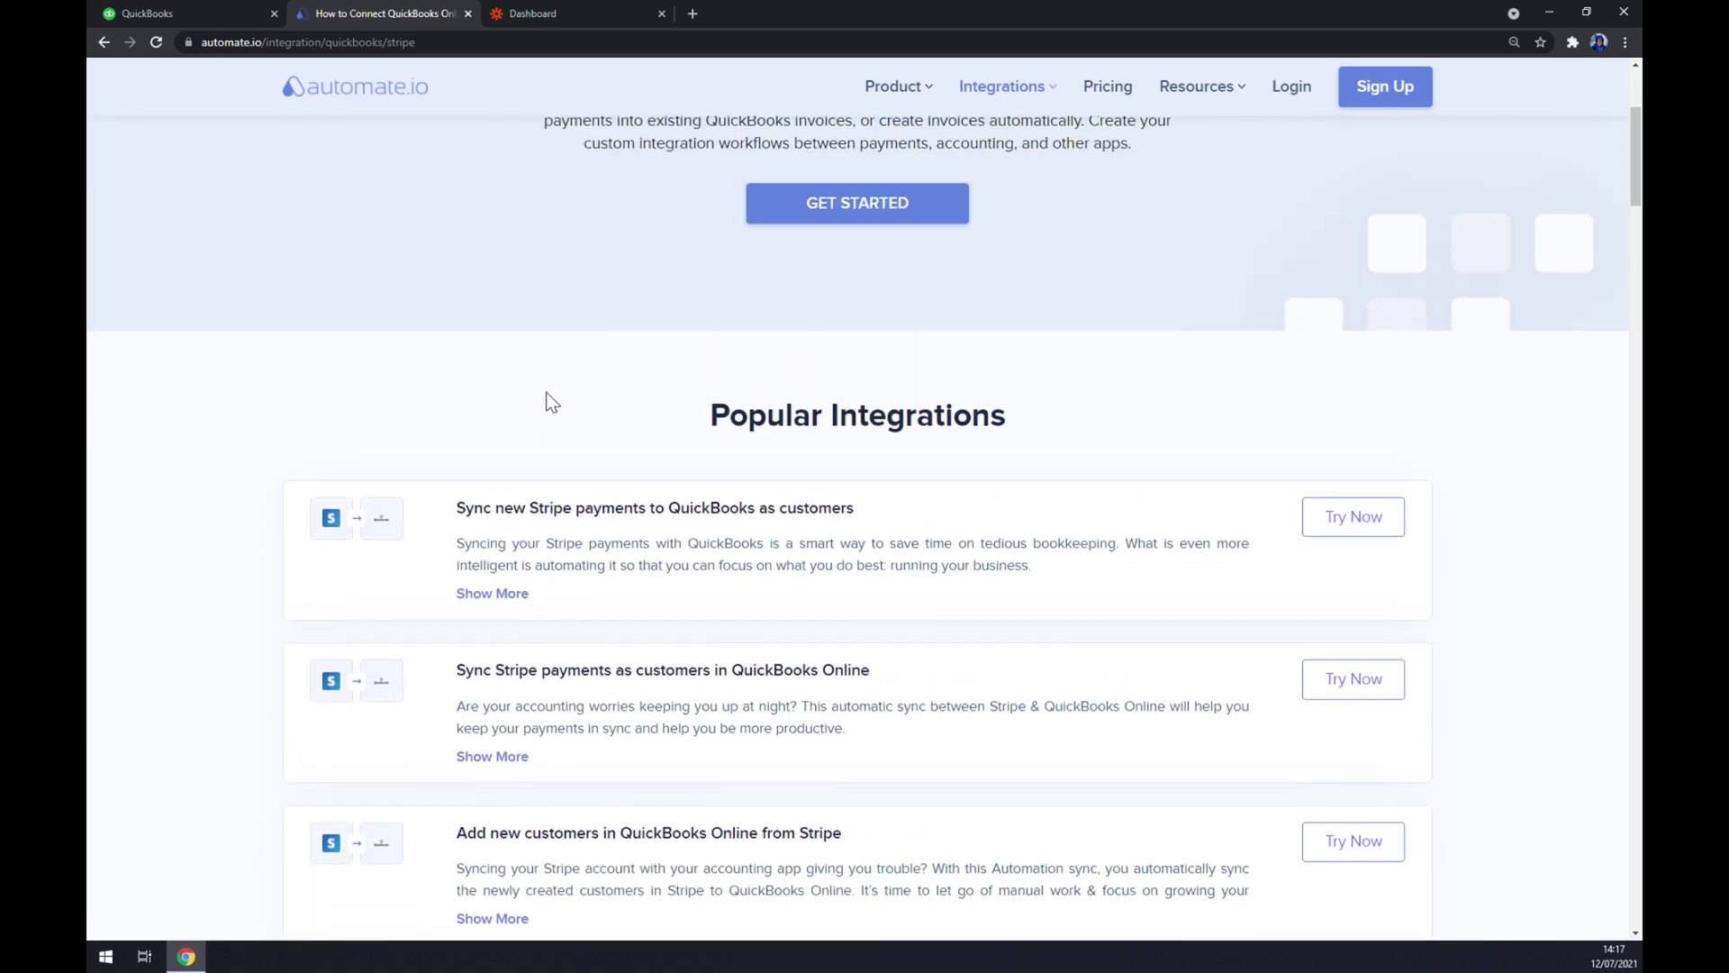
pyautogui.scroll(-3, 544, 399)
pyautogui.scroll(-6, 468, 369)
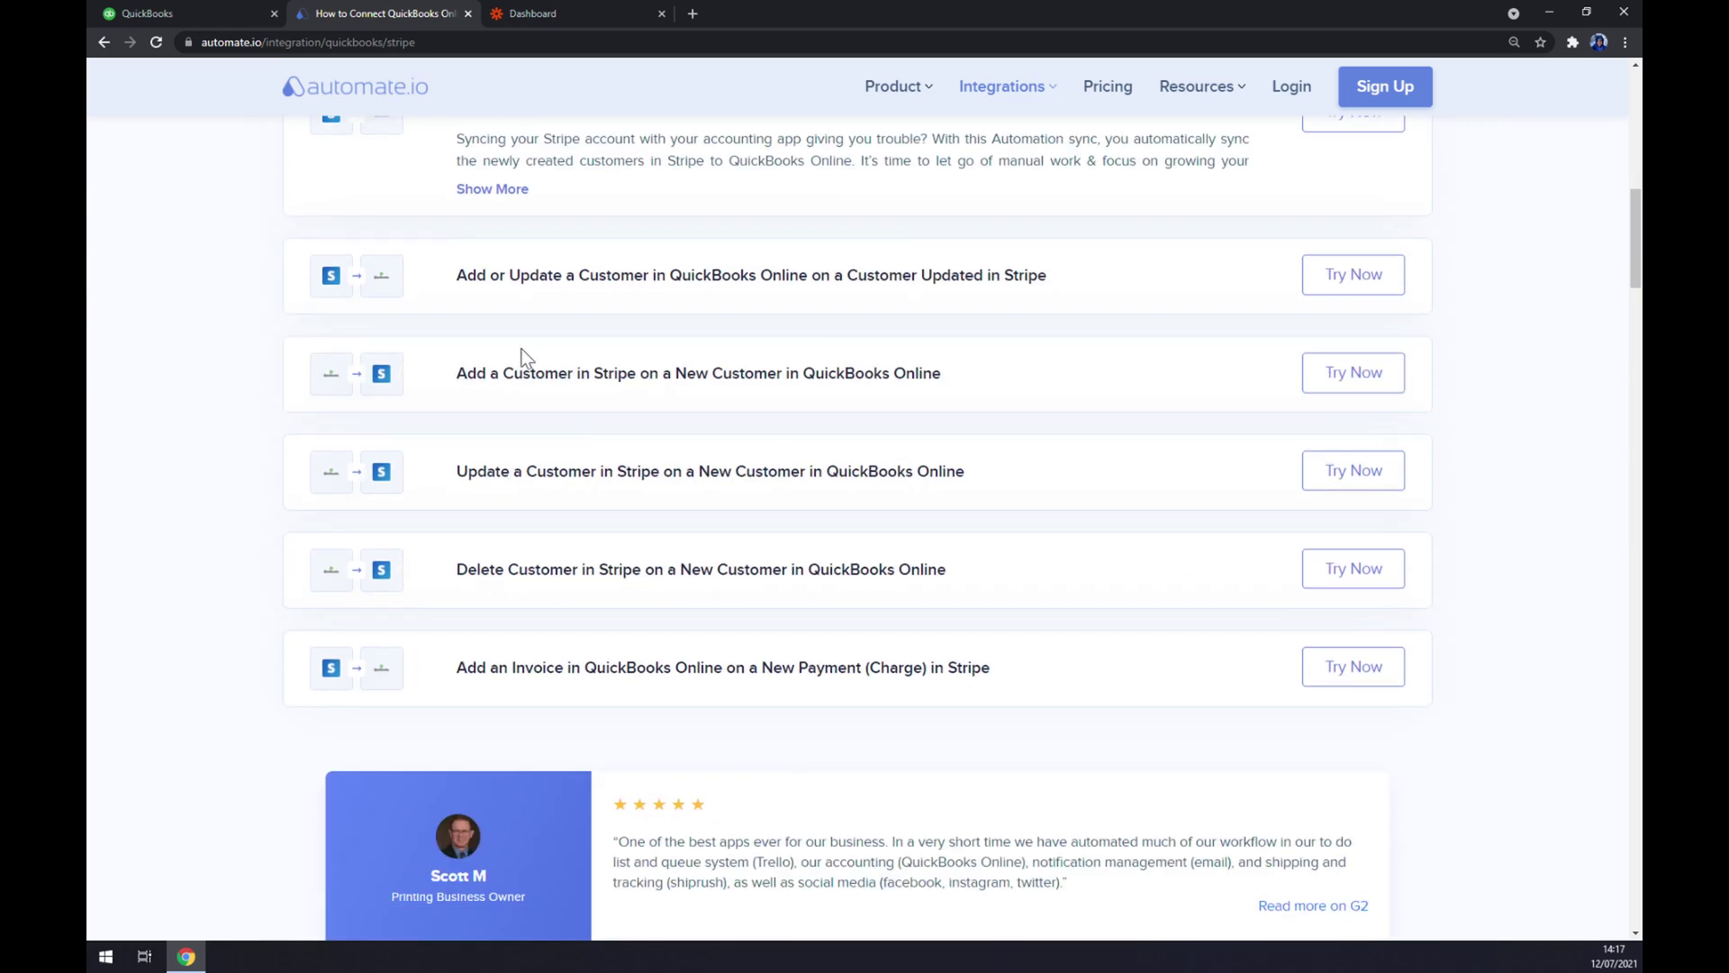
pyautogui.scroll(5, 519, 354)
pyautogui.scroll(-15, 522, 359)
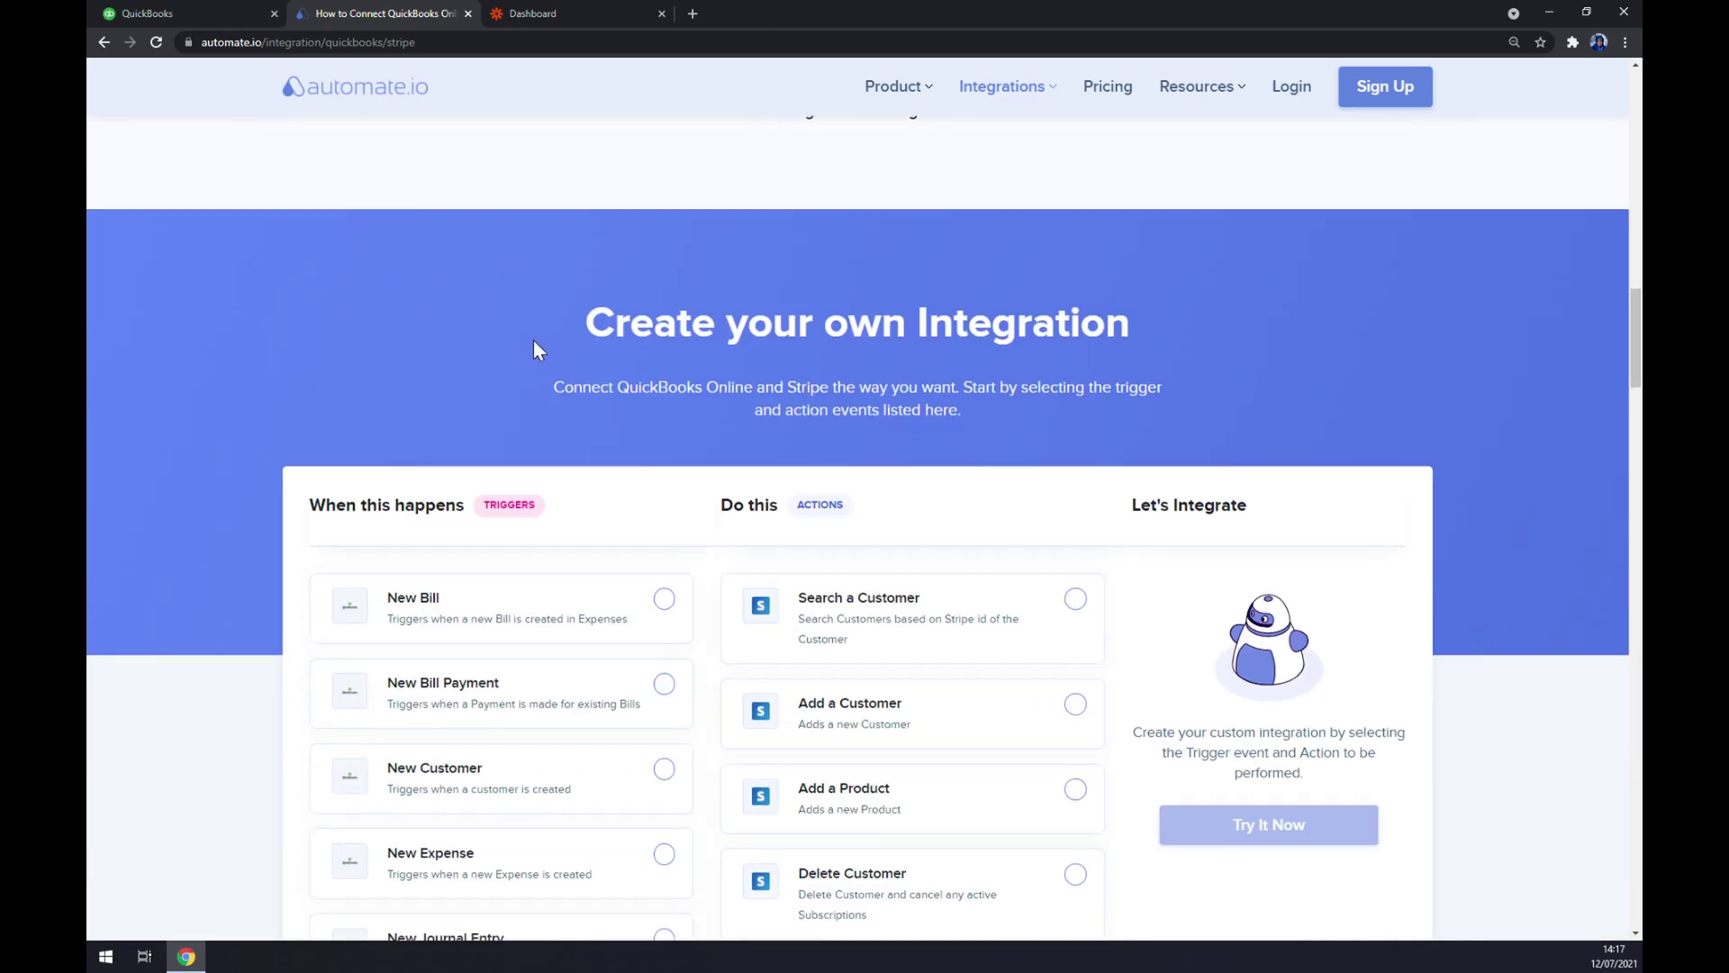
pyautogui.moveTo(533, 341); pyautogui.dragTo(1119, 335)
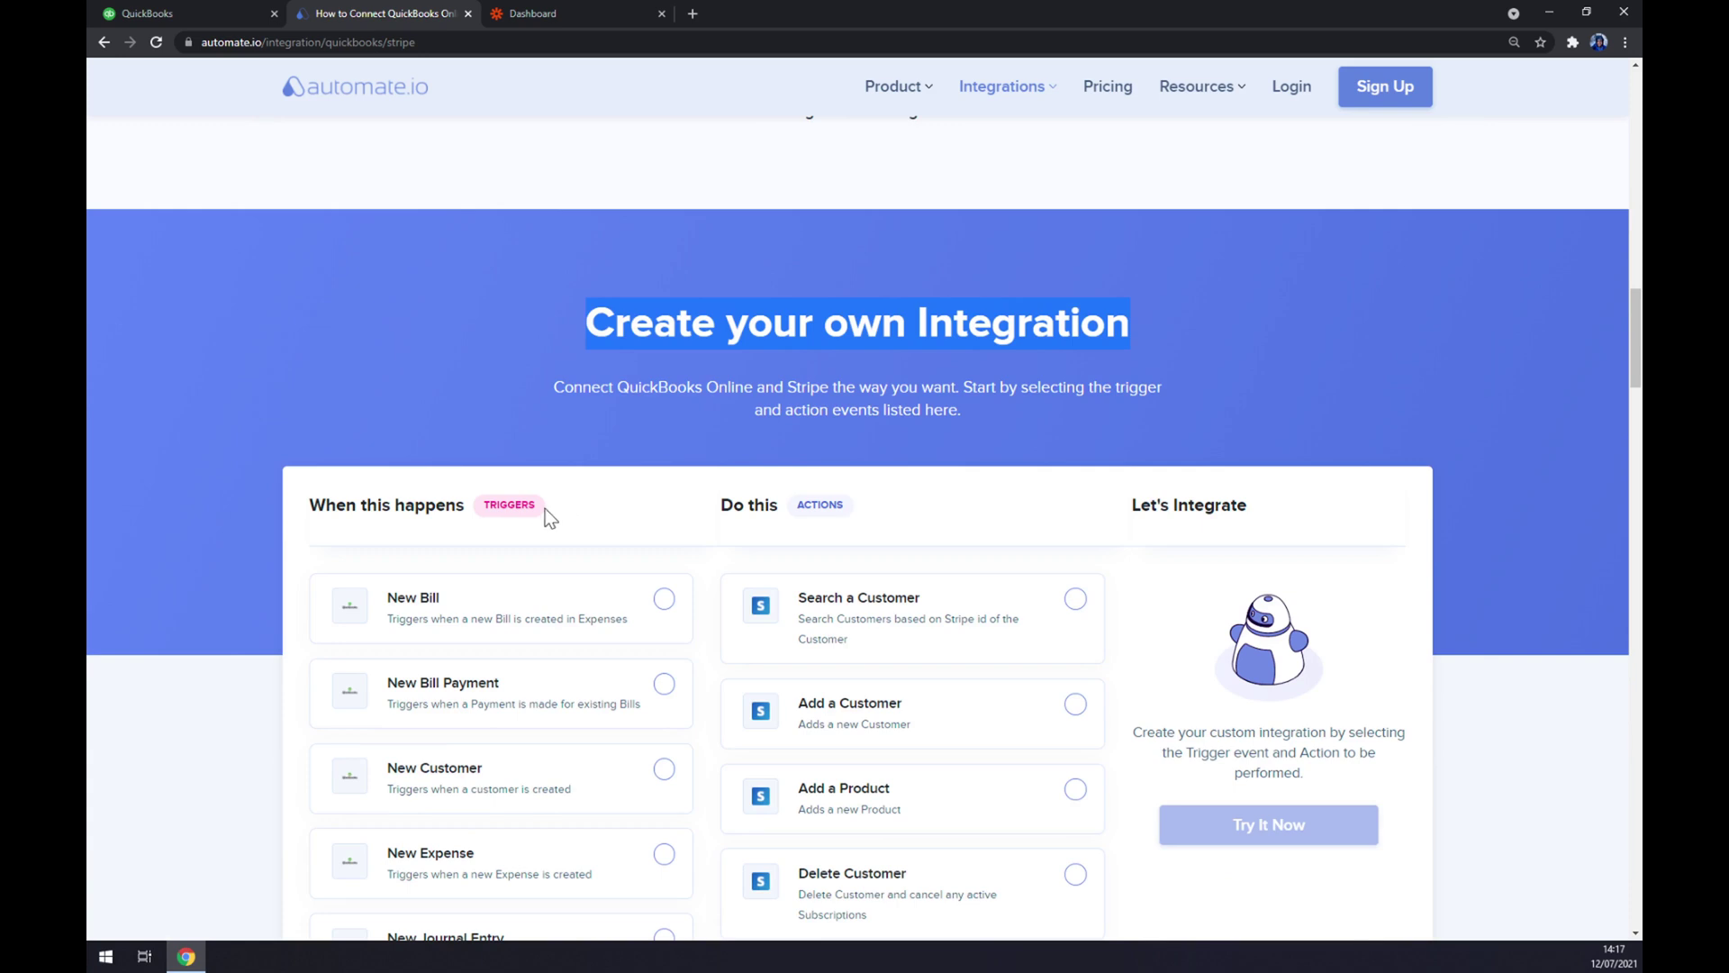
# - Select New Bill as the QuickBooks Online trigger
pyautogui.doubleClick(544, 508)
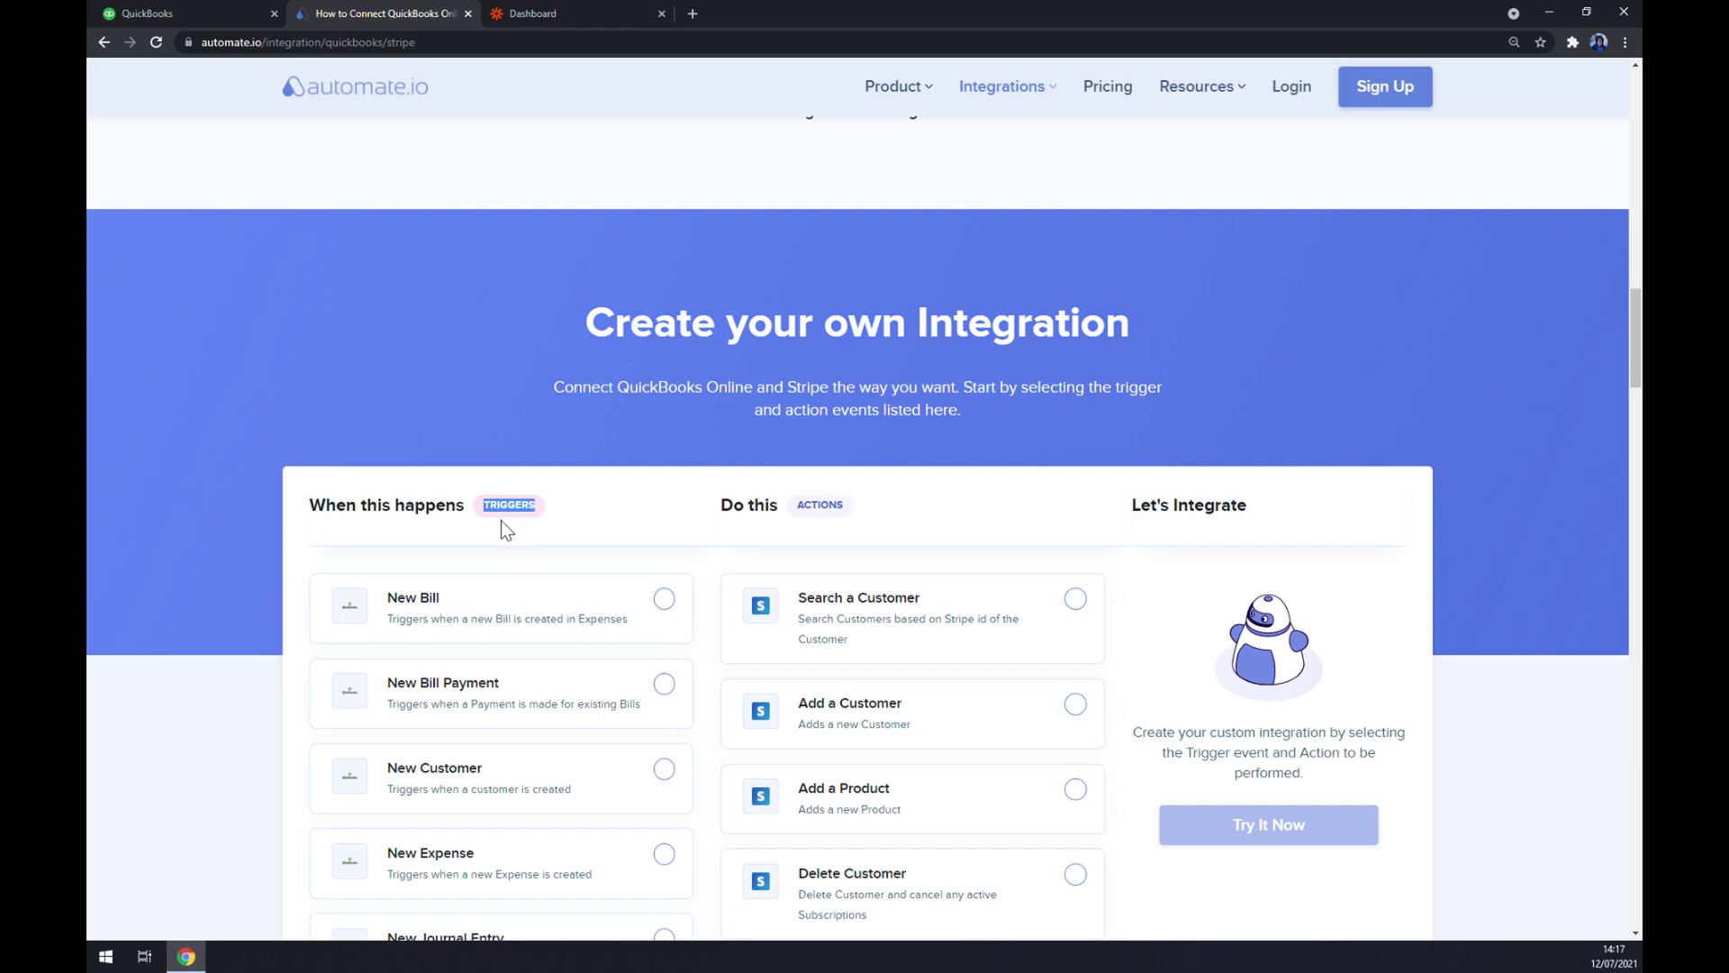
pyautogui.scroll(-10, 441, 623)
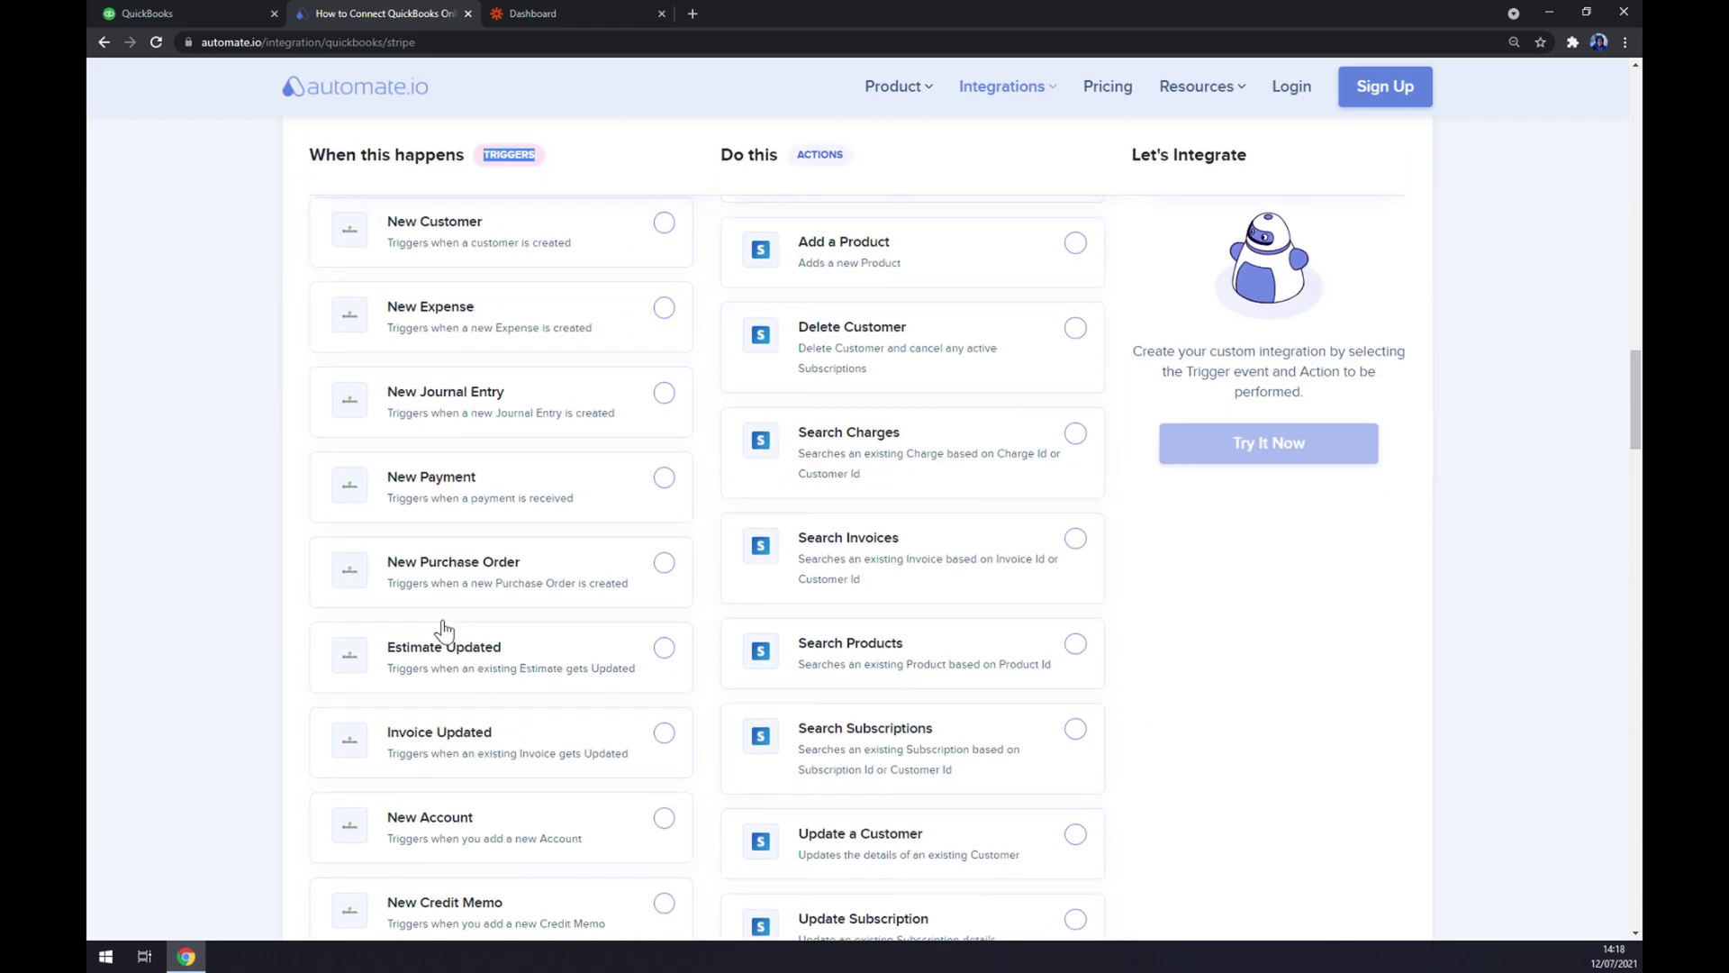
pyautogui.scroll(-5, 440, 624)
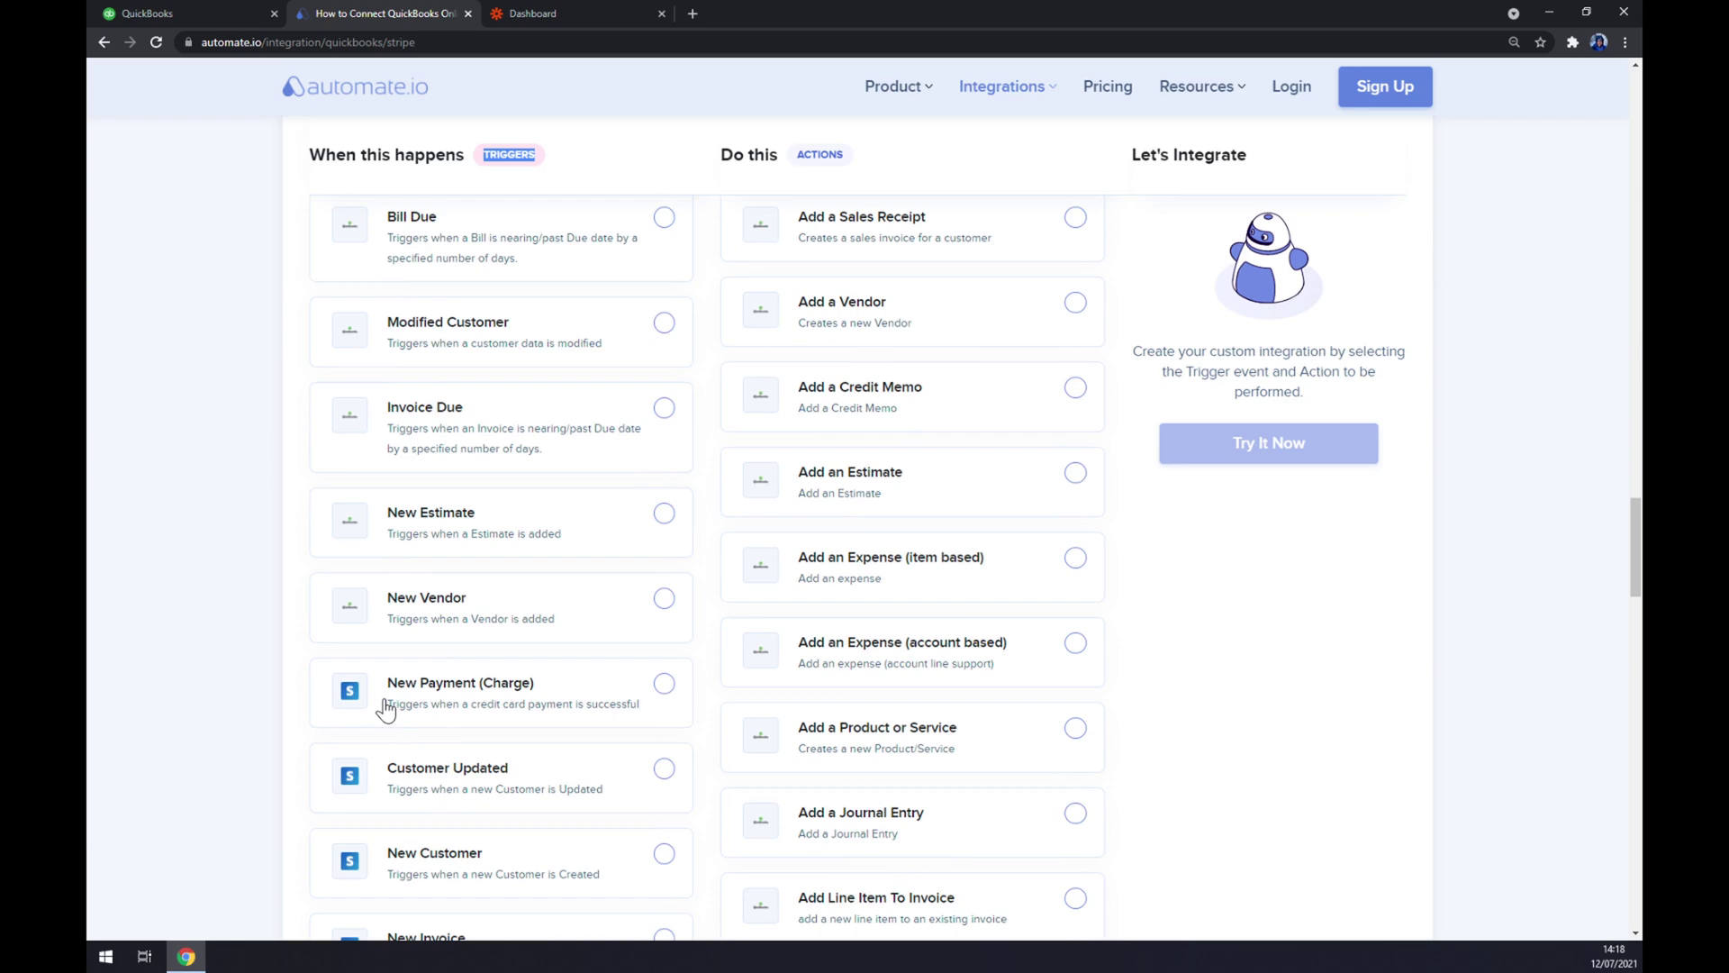
pyautogui.scroll(15, 426, 587)
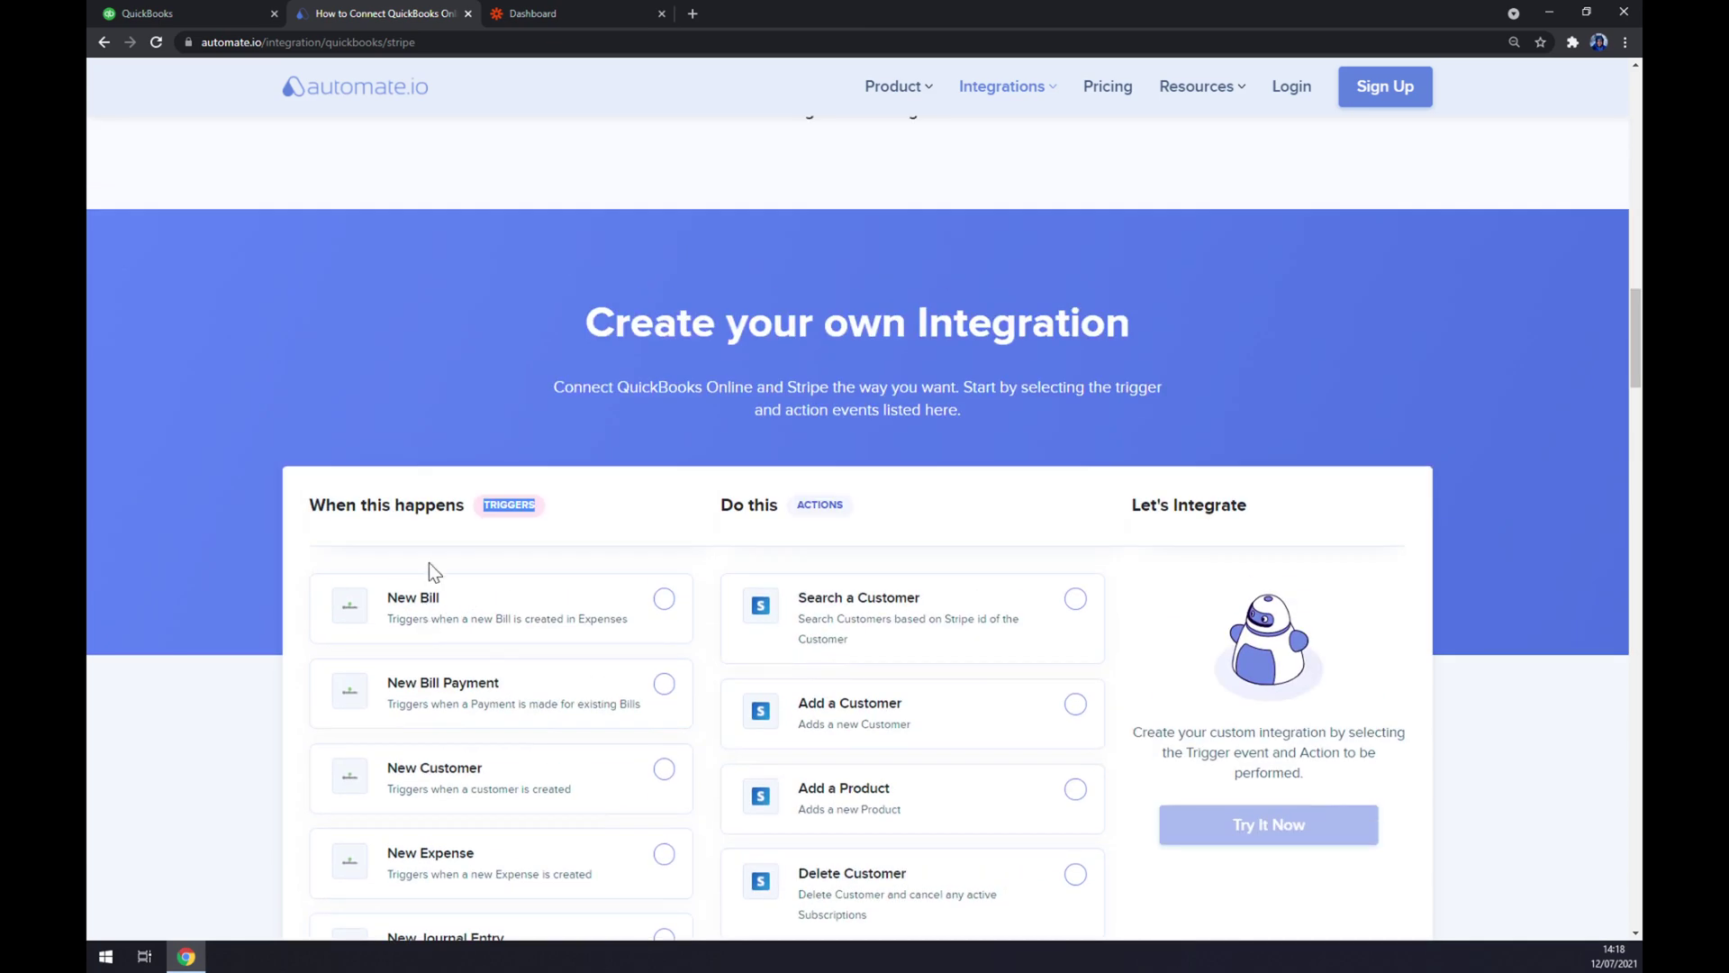
pyautogui.click(523, 603)
# - Select Search a Customer as the Stripe action and dismiss the promotional popup
pyautogui.scroll(-5, 487, 576)
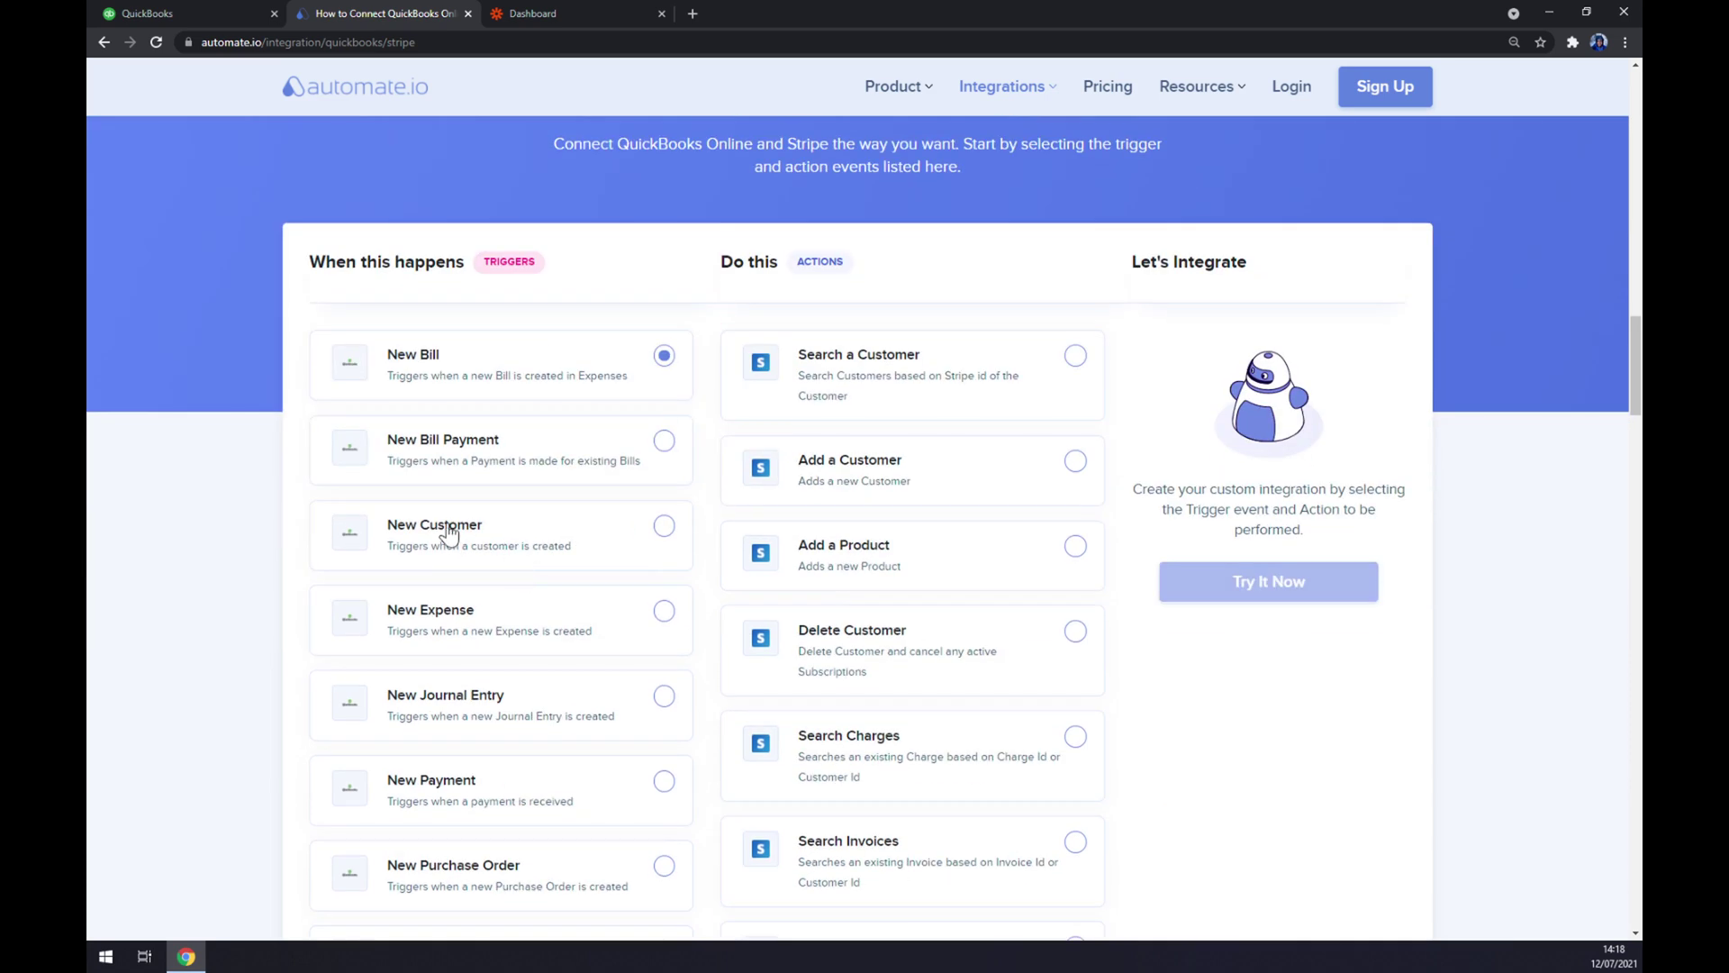
pyautogui.scroll(6, 486, 626)
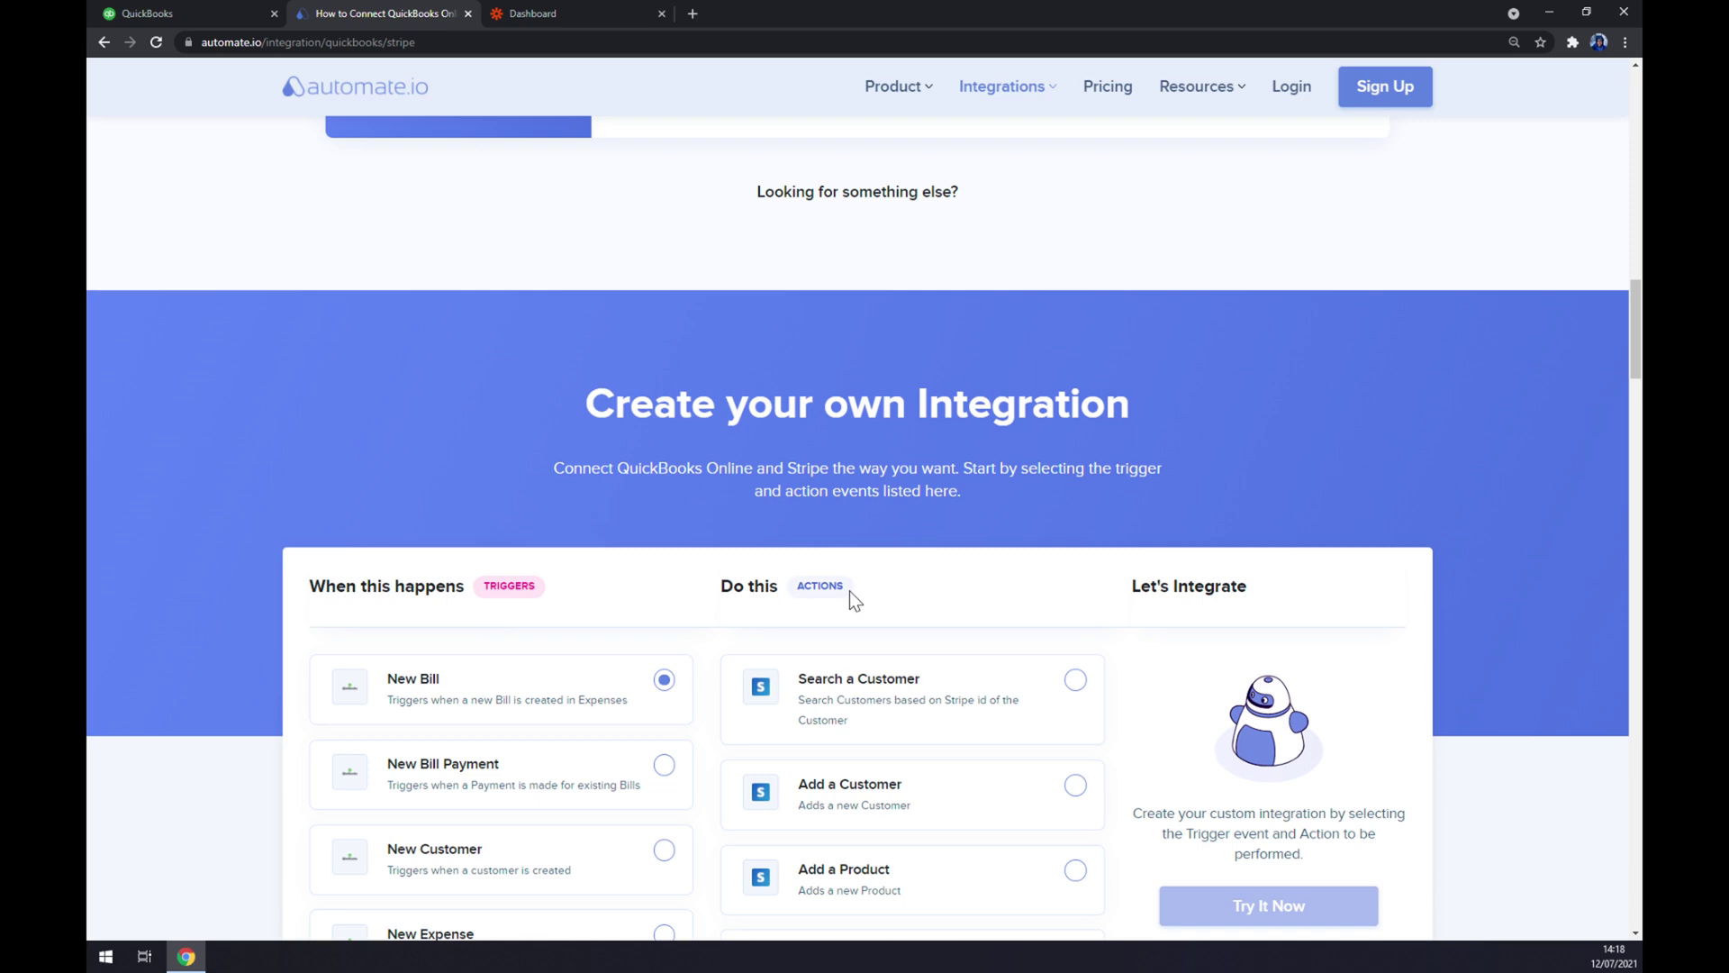
pyautogui.click(935, 680)
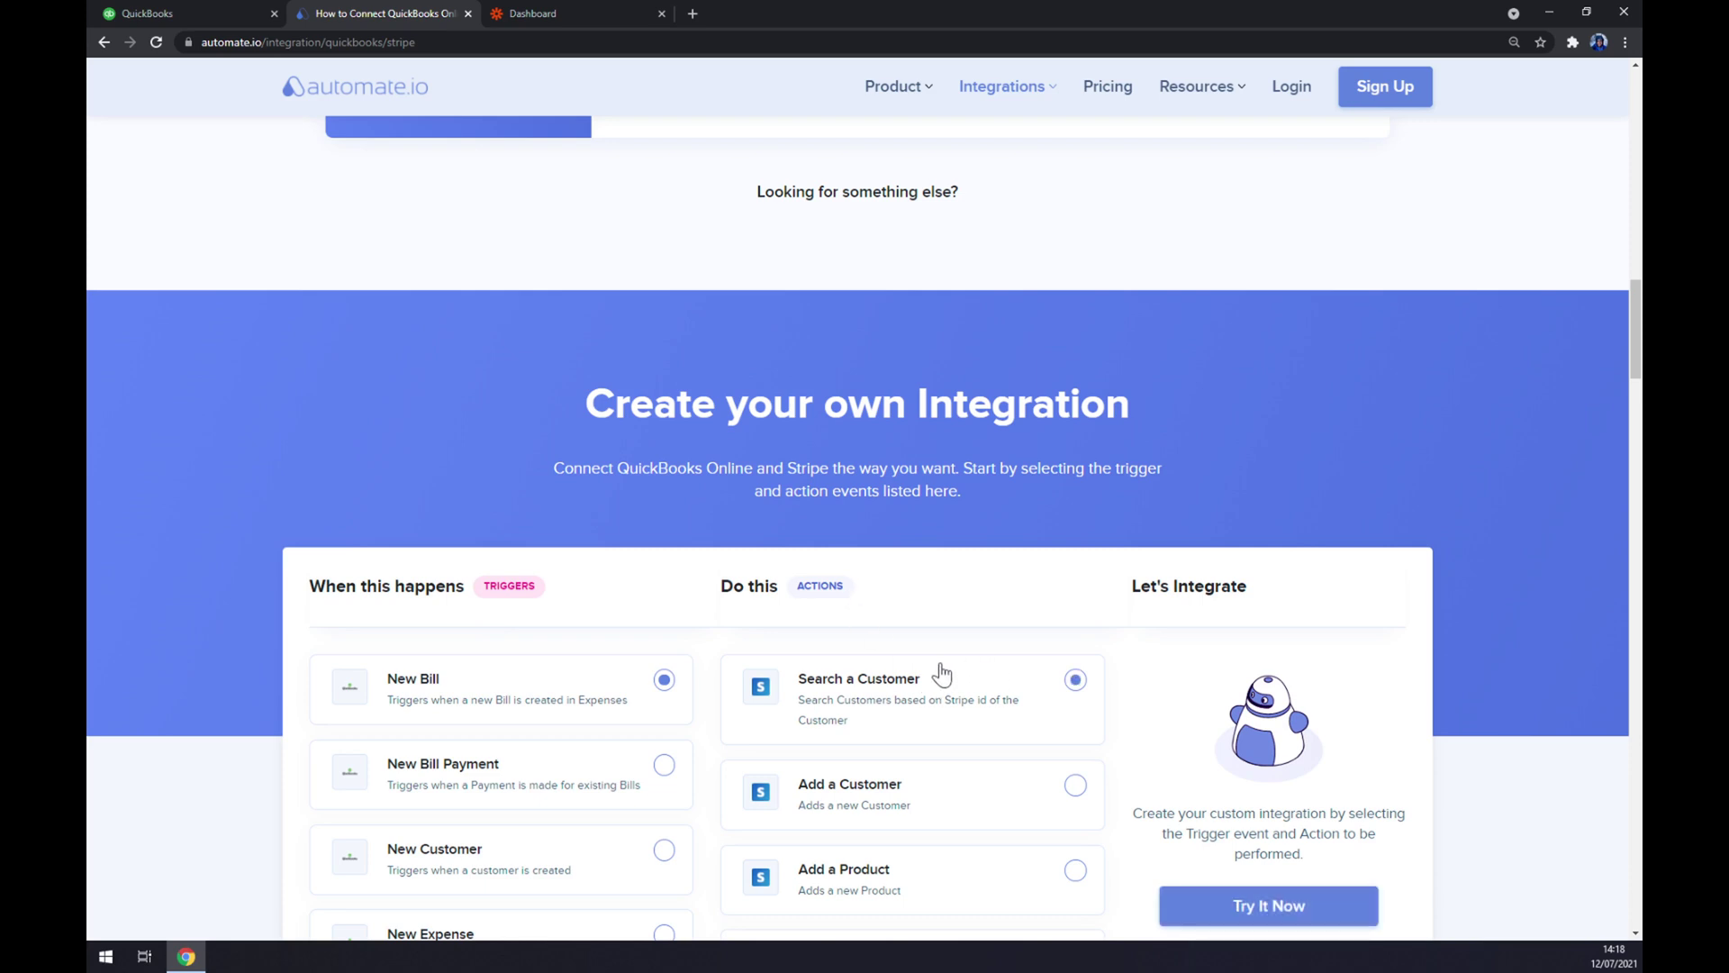
pyautogui.scroll(-3, 941, 677)
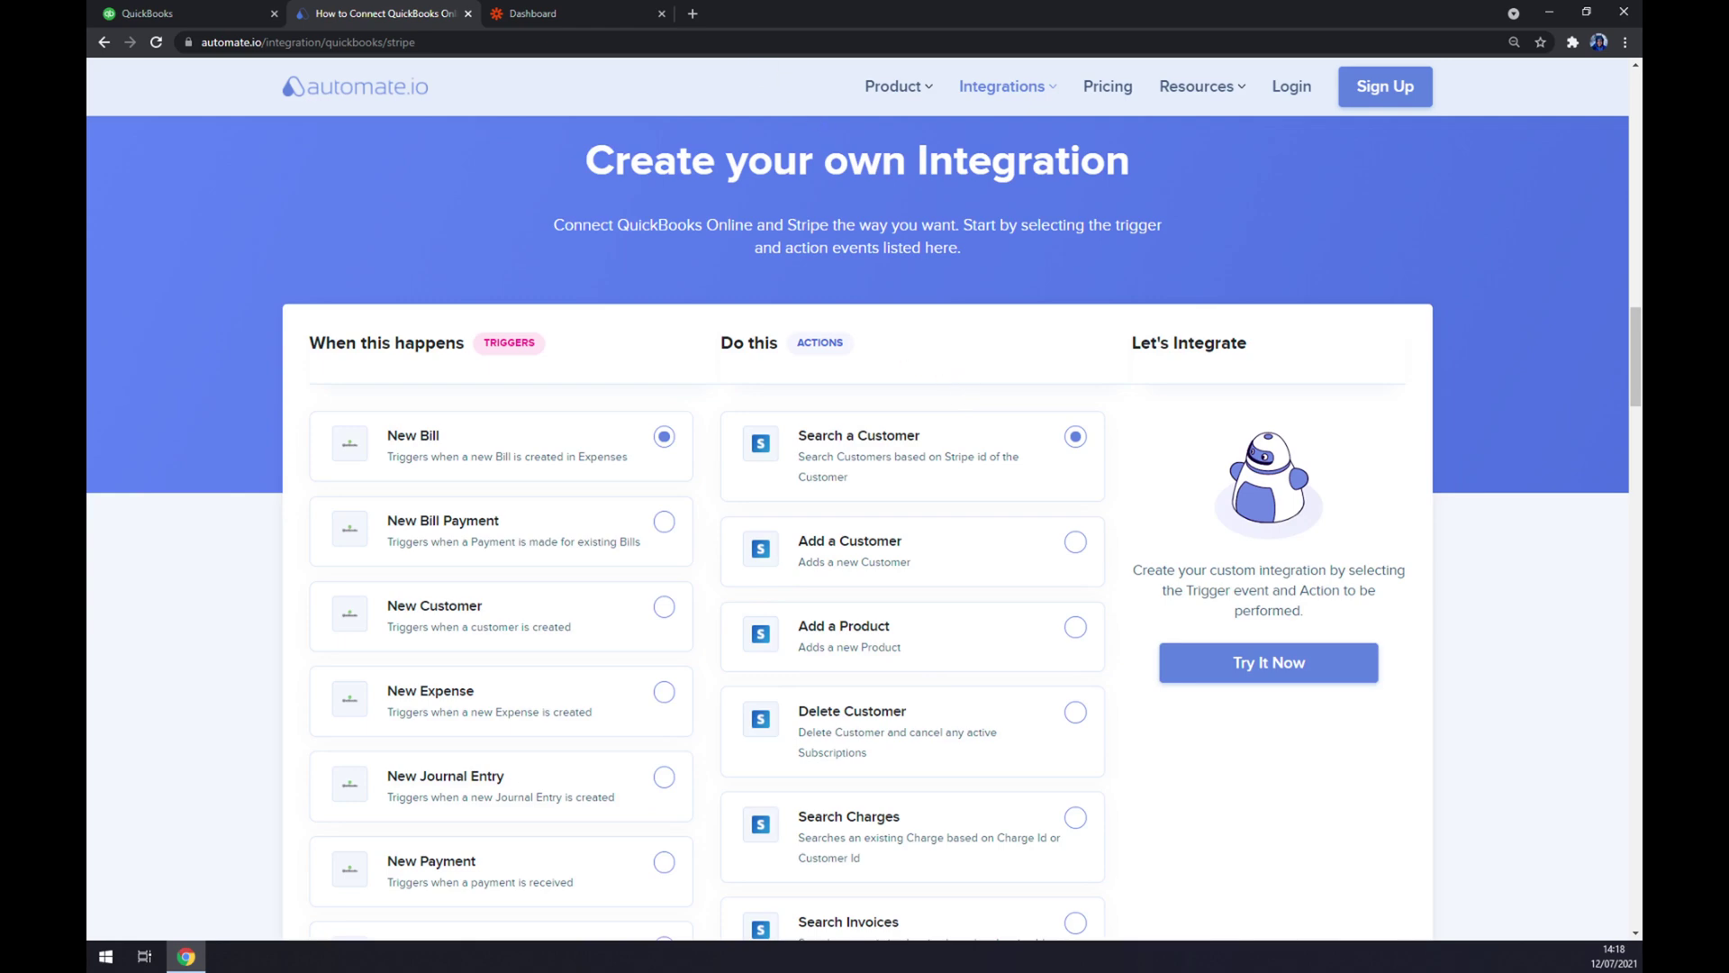
pyautogui.moveTo(547, 6)
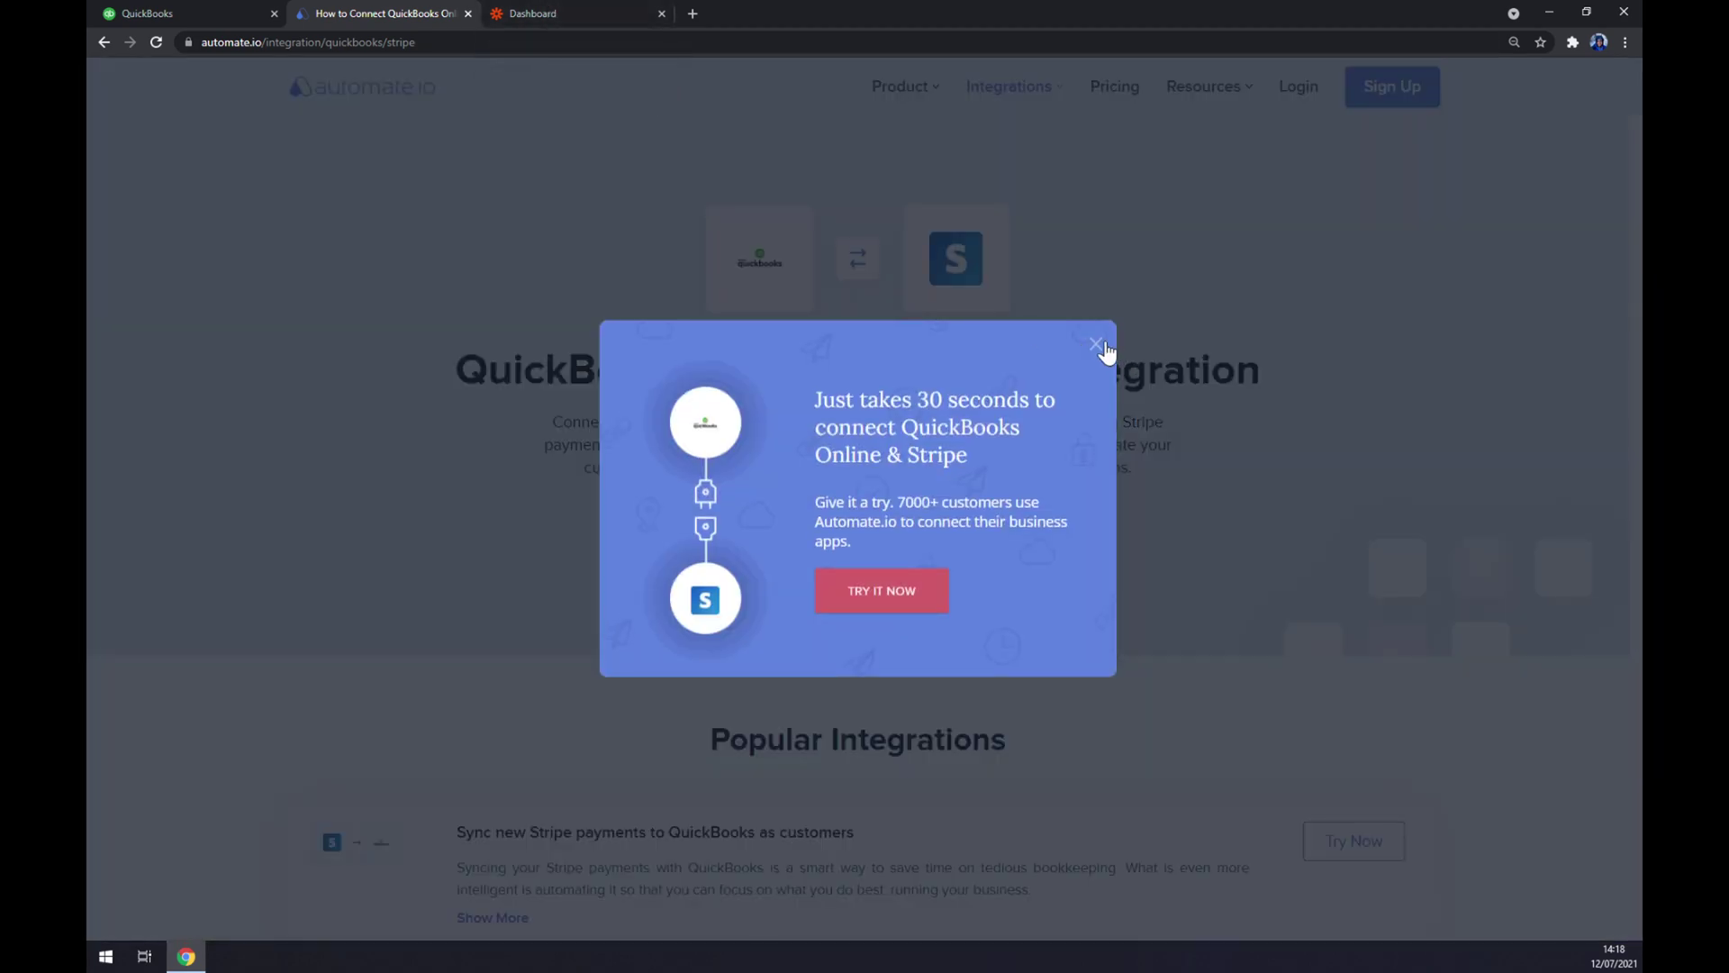
pyautogui.click(1097, 346)
# - In the Zapier dashboard, start a new zap with QuickBooks Online as trigger app and New Account as event
pyautogui.click(543, 11)
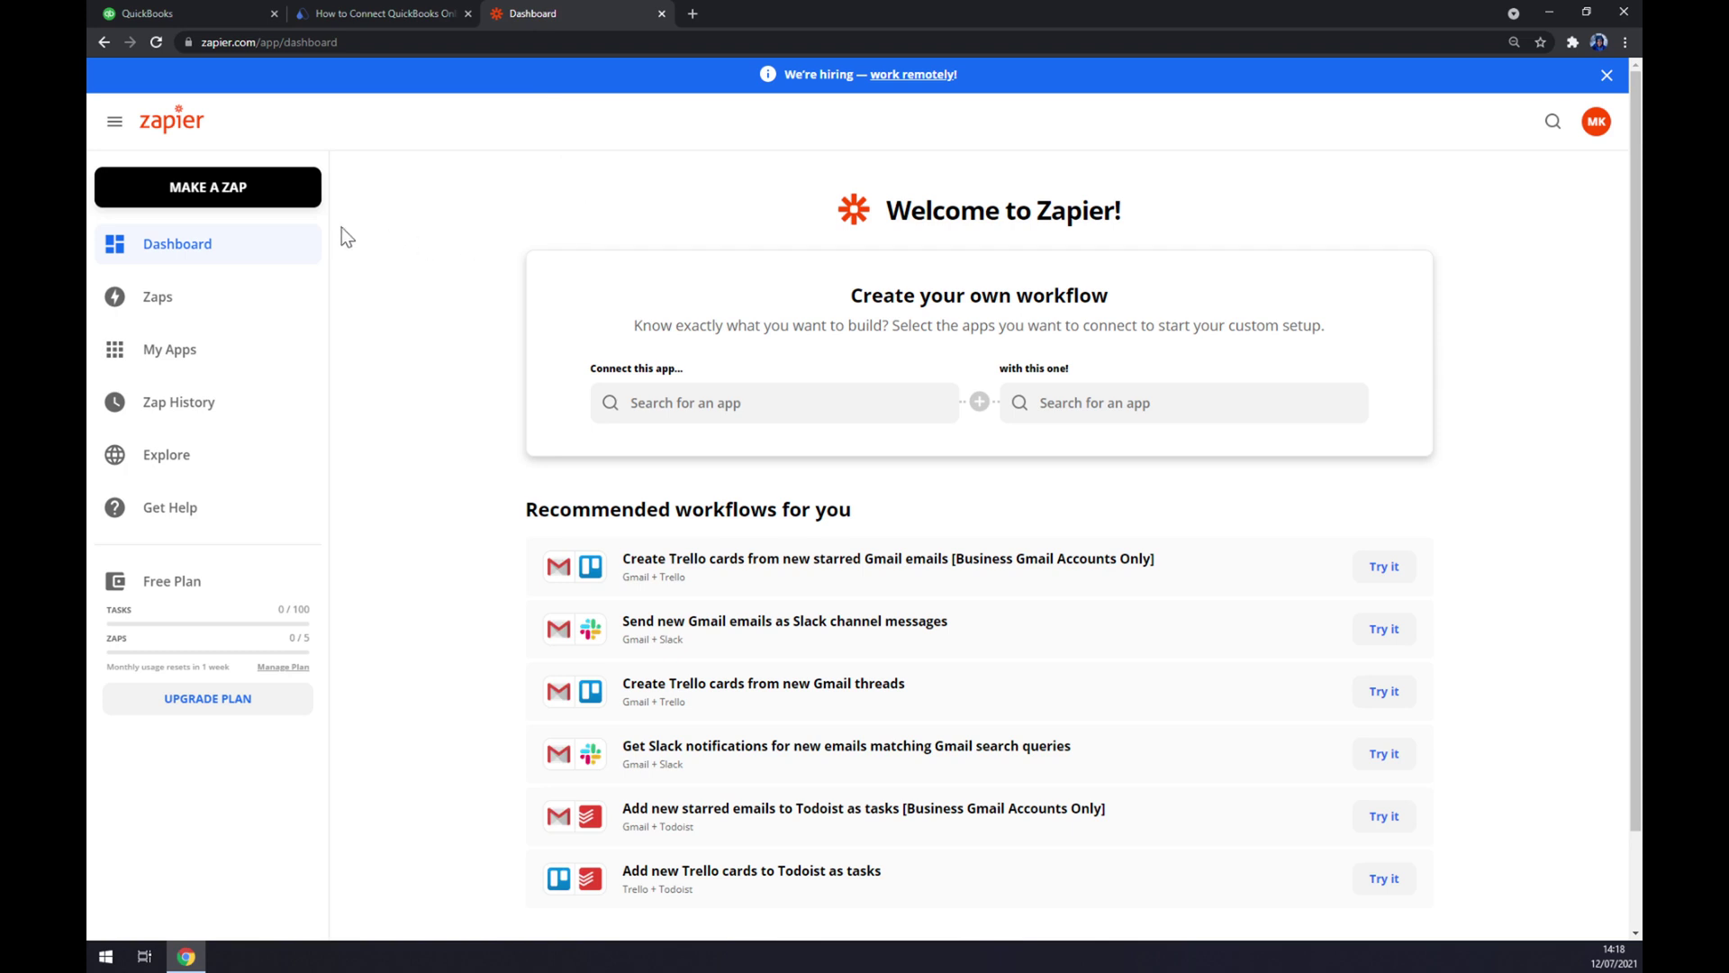
pyautogui.click(213, 212)
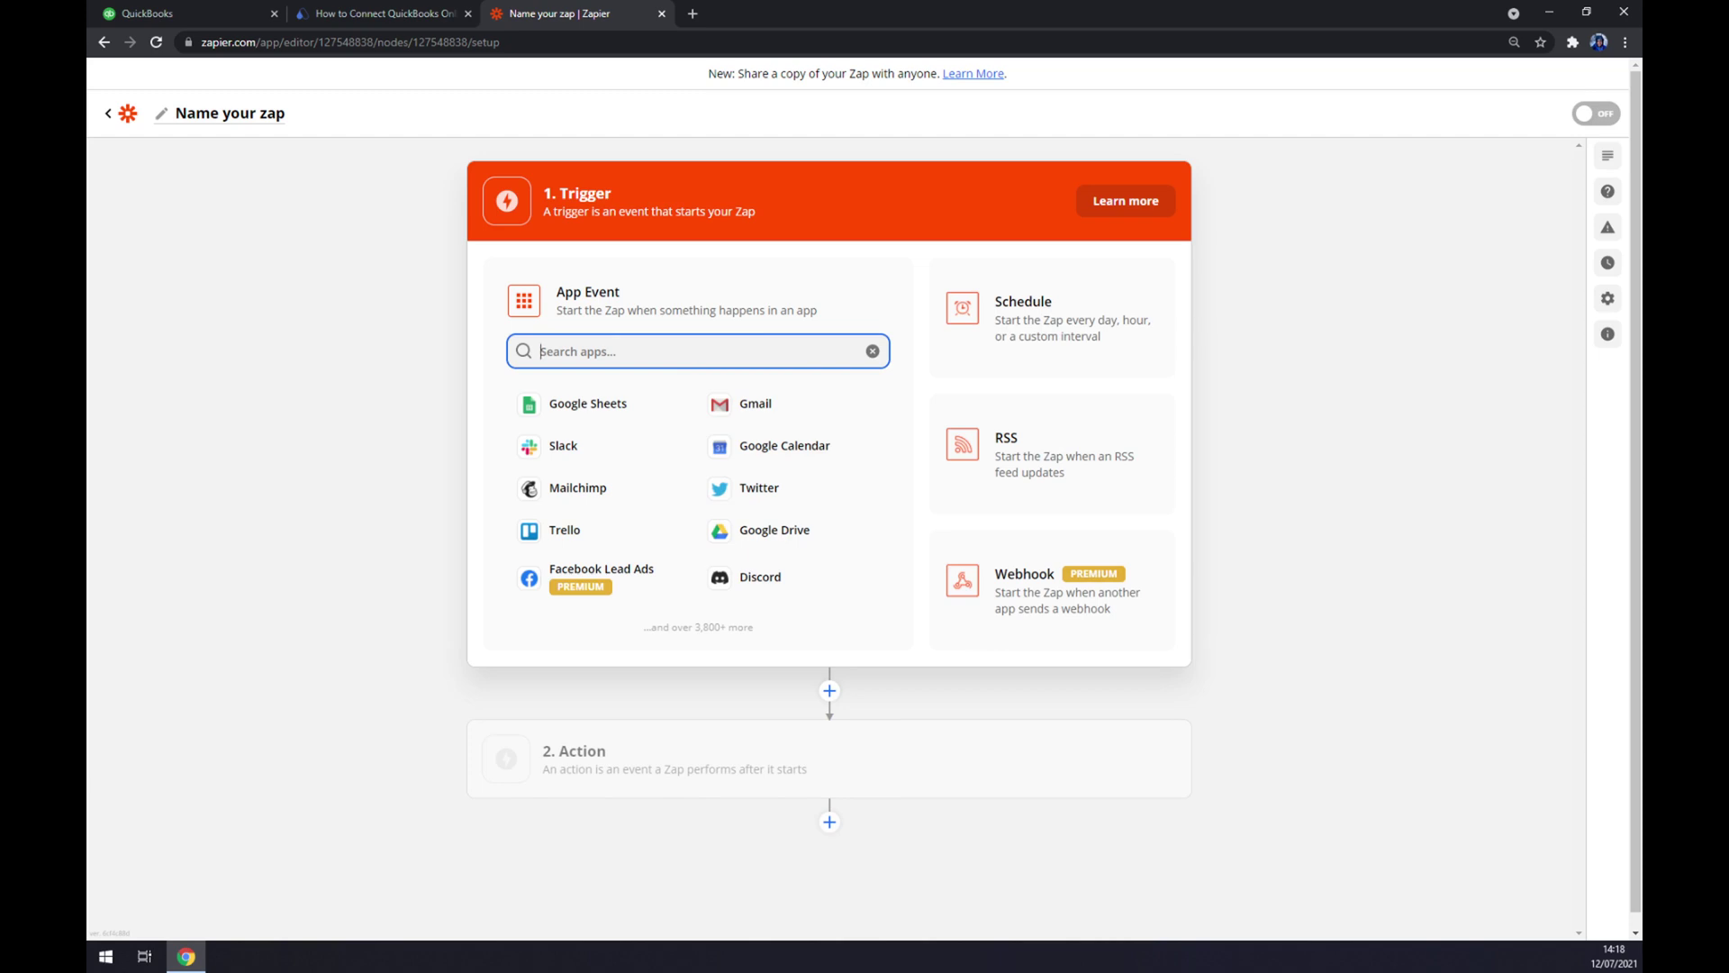
pyautogui.write('quick')
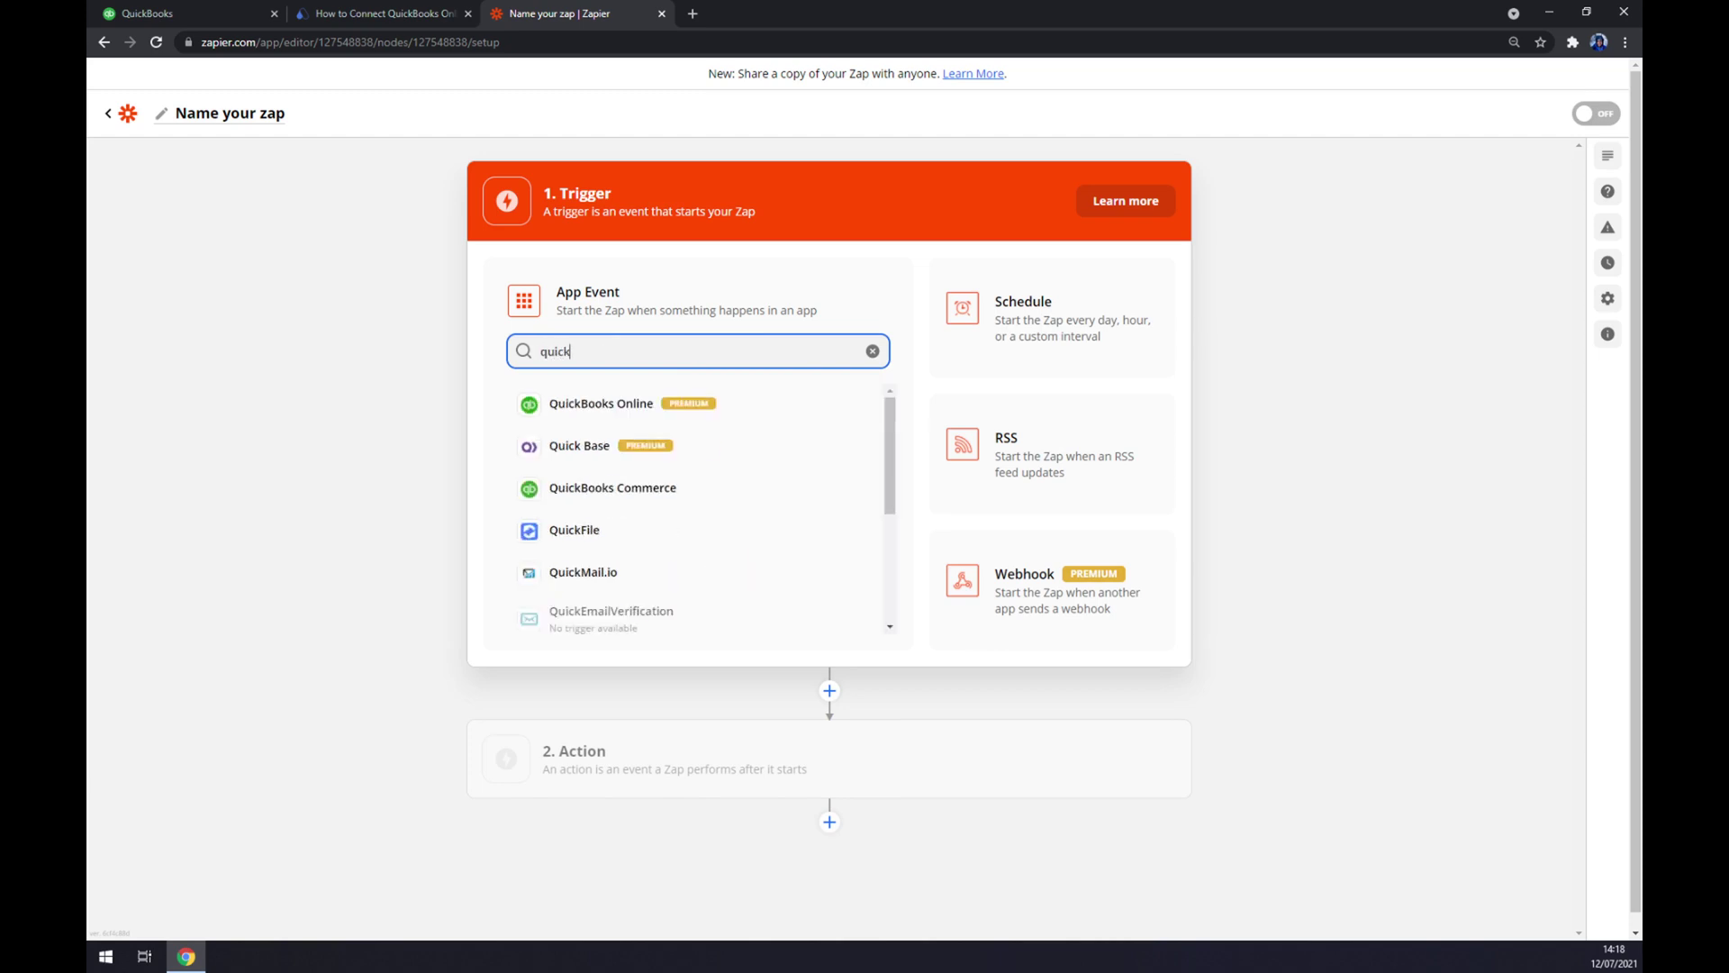
pyautogui.click(574, 402)
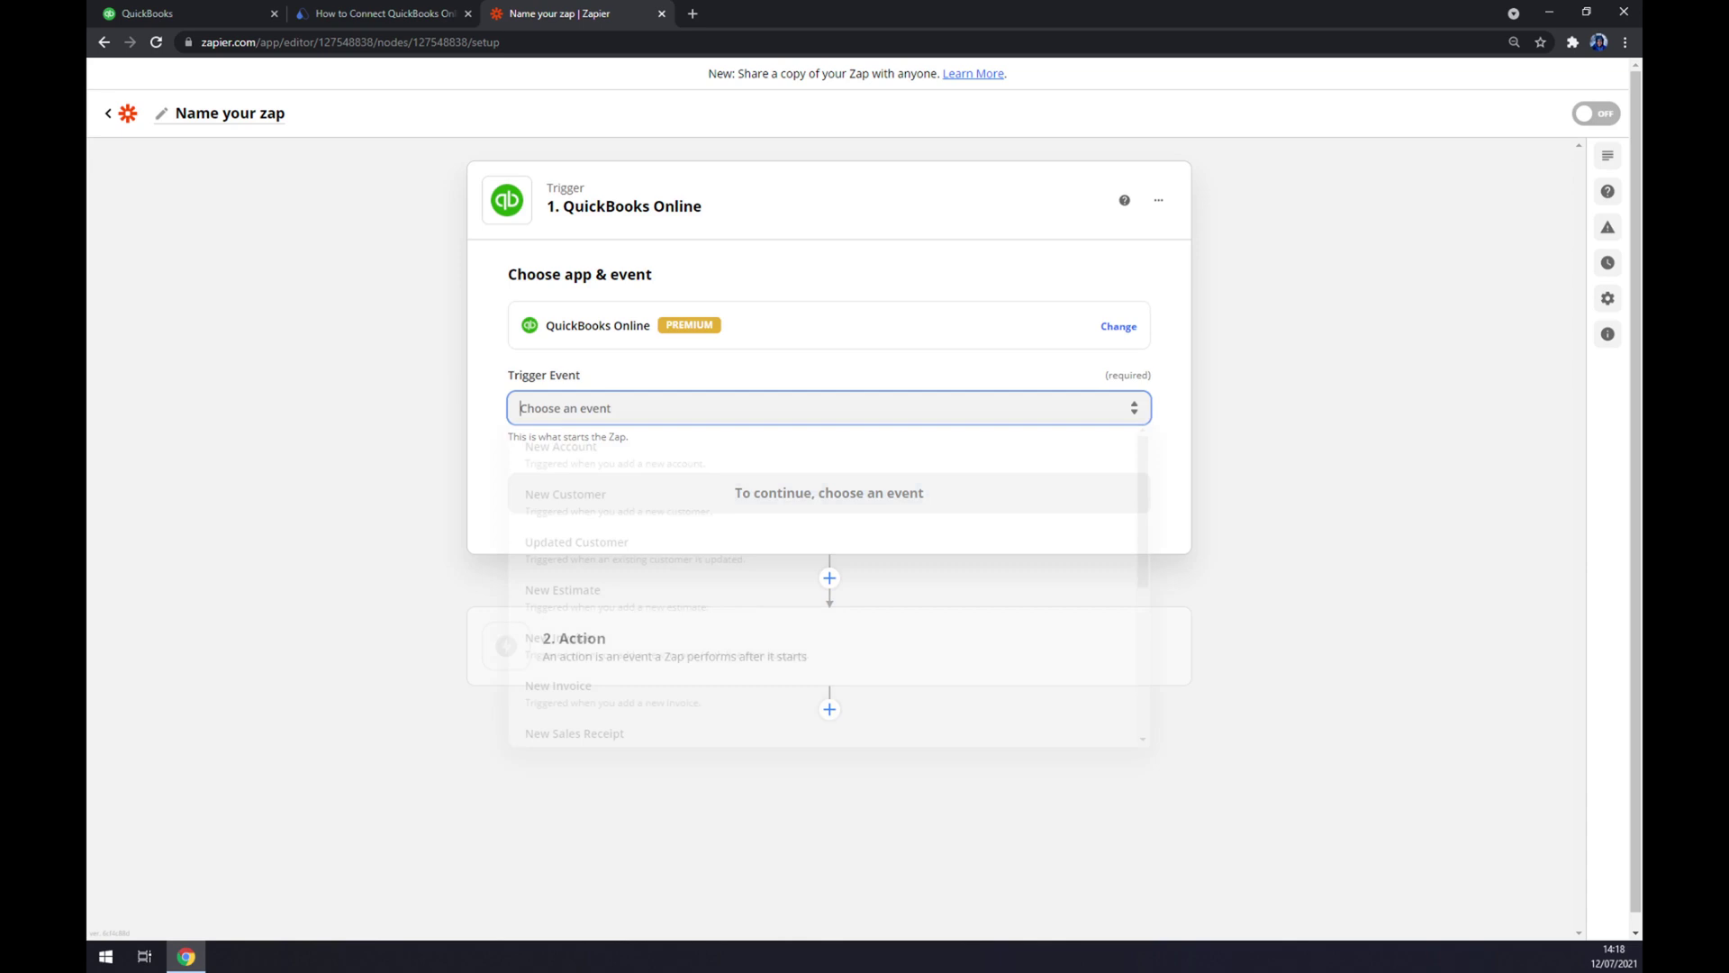
pyautogui.click(581, 453)
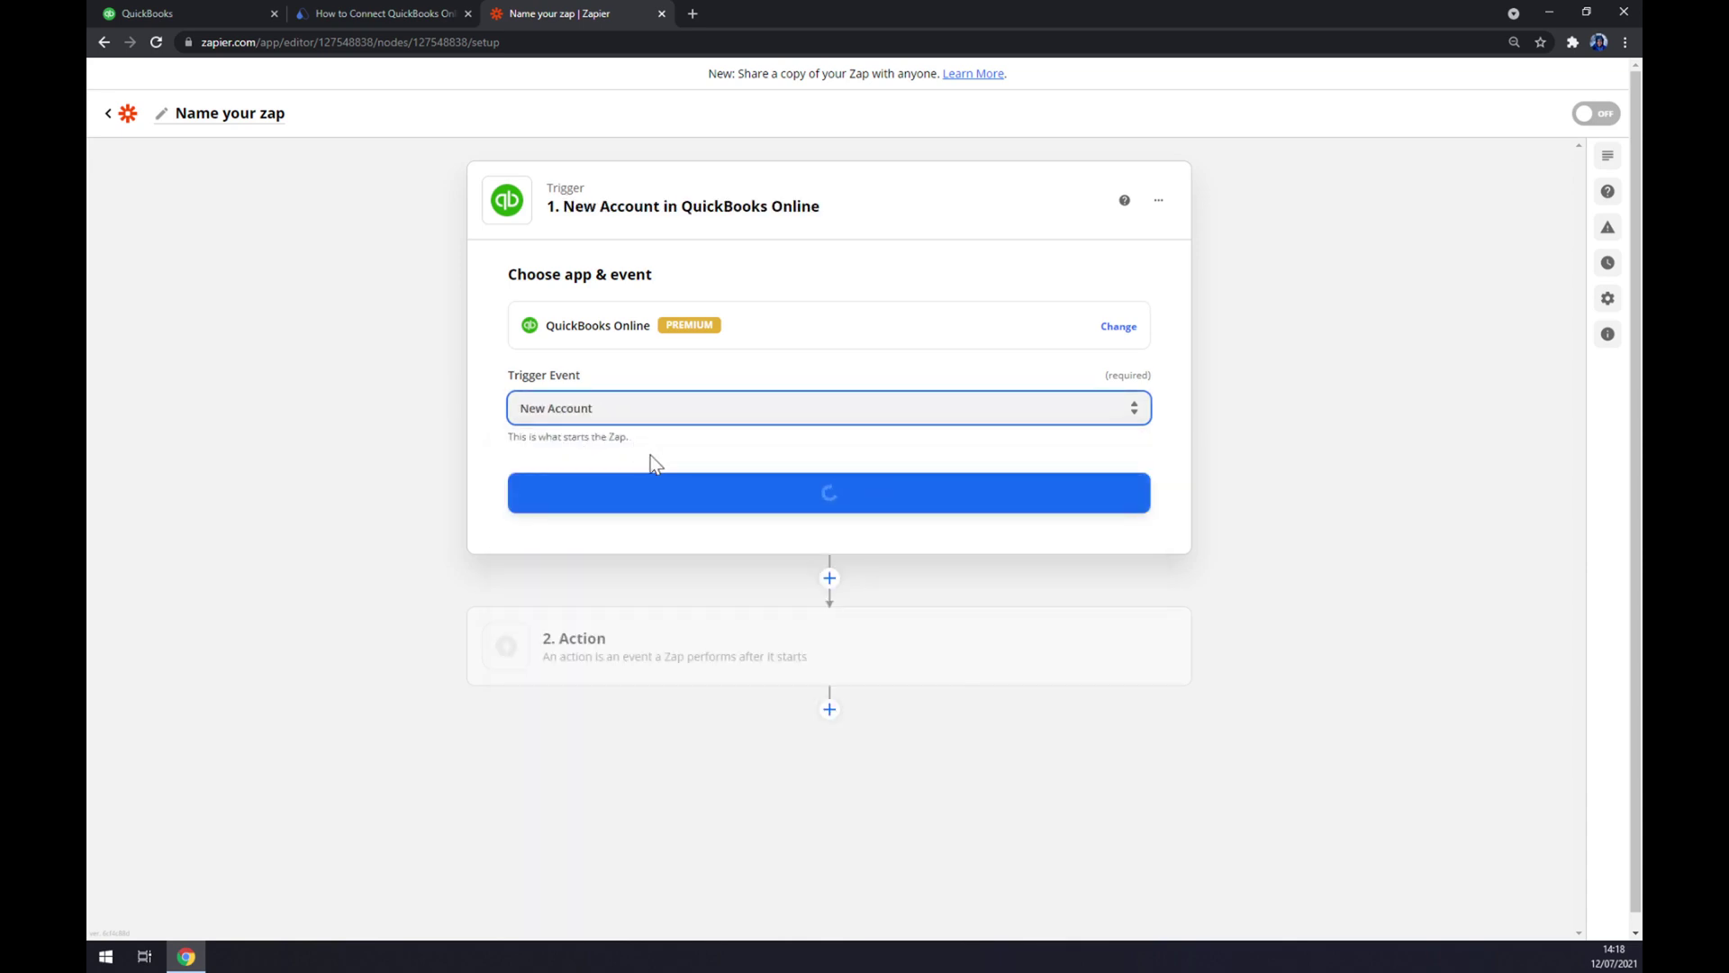
# - Confirm the New Account trigger, connect the QuickBooks Online account, and move to the Action step
pyautogui.click(702, 501)
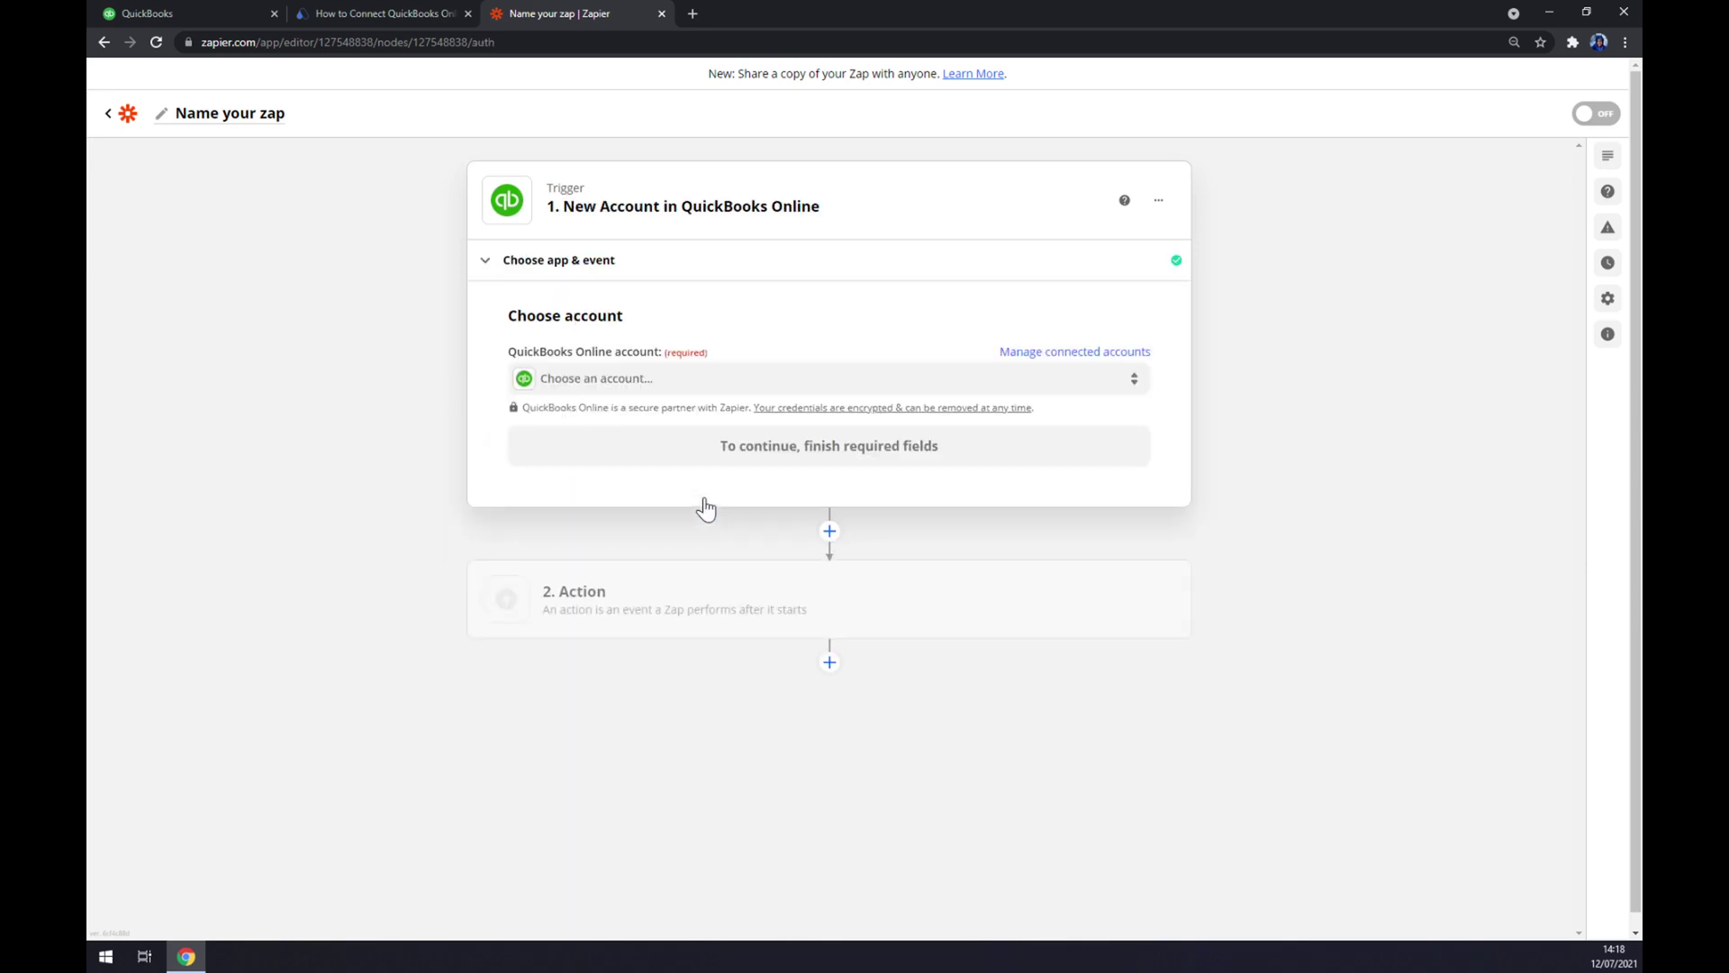
pyautogui.click(634, 392)
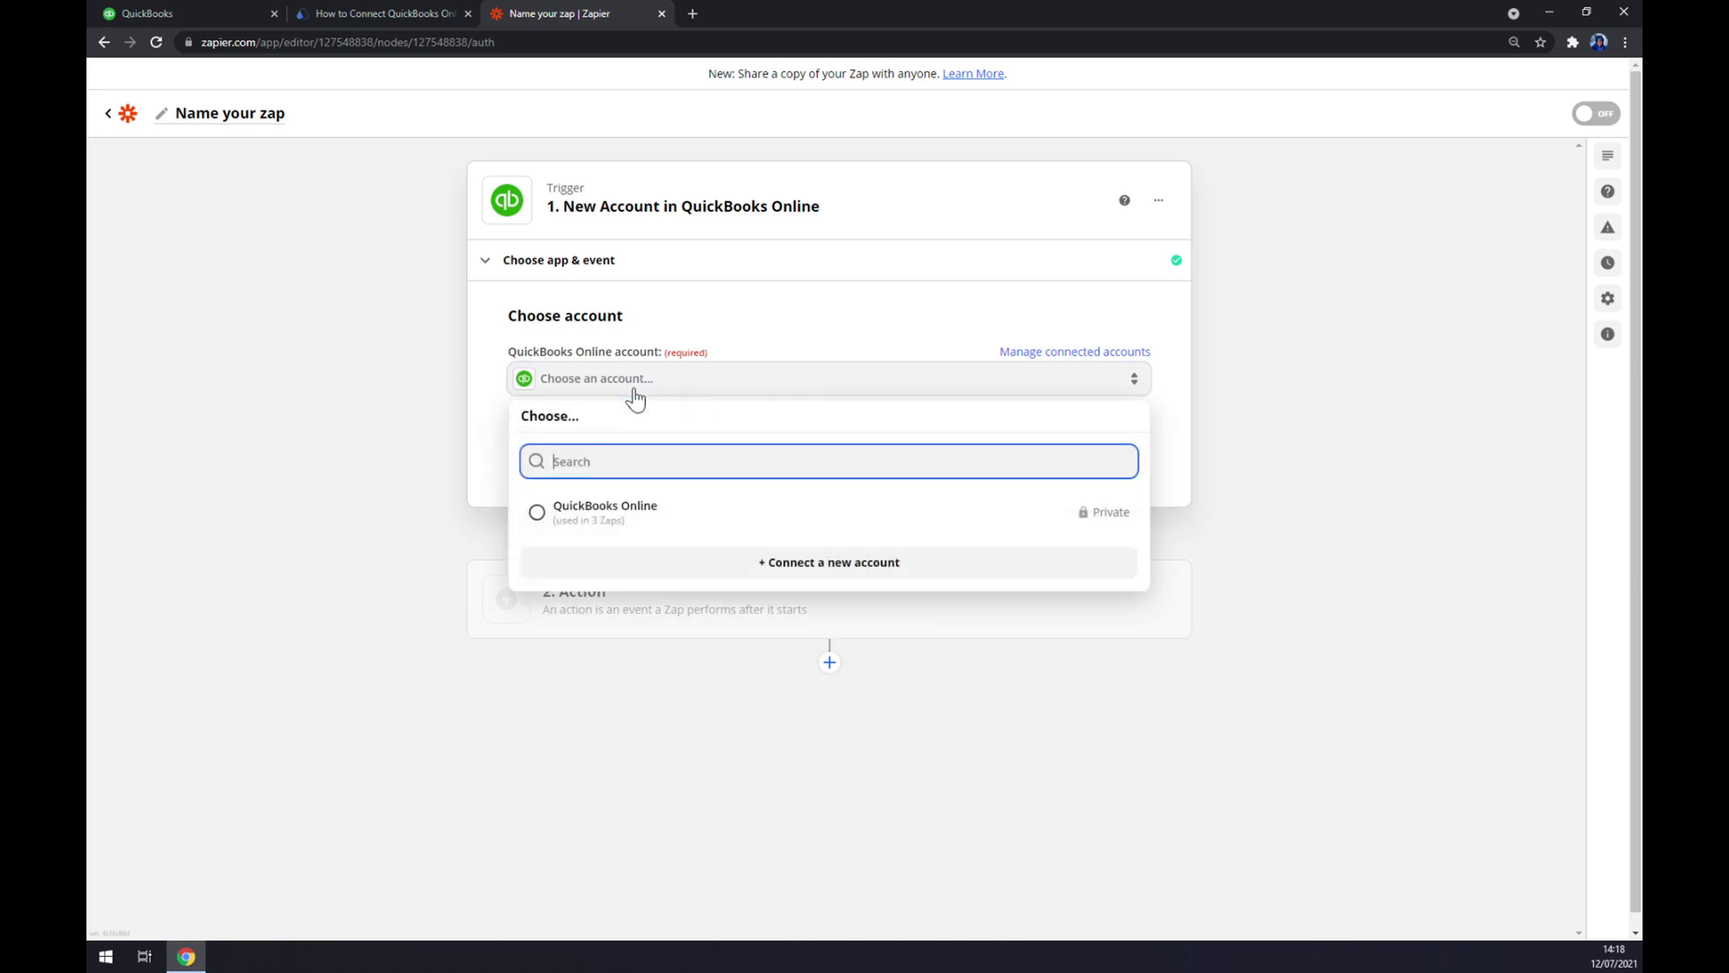
pyautogui.click(611, 529)
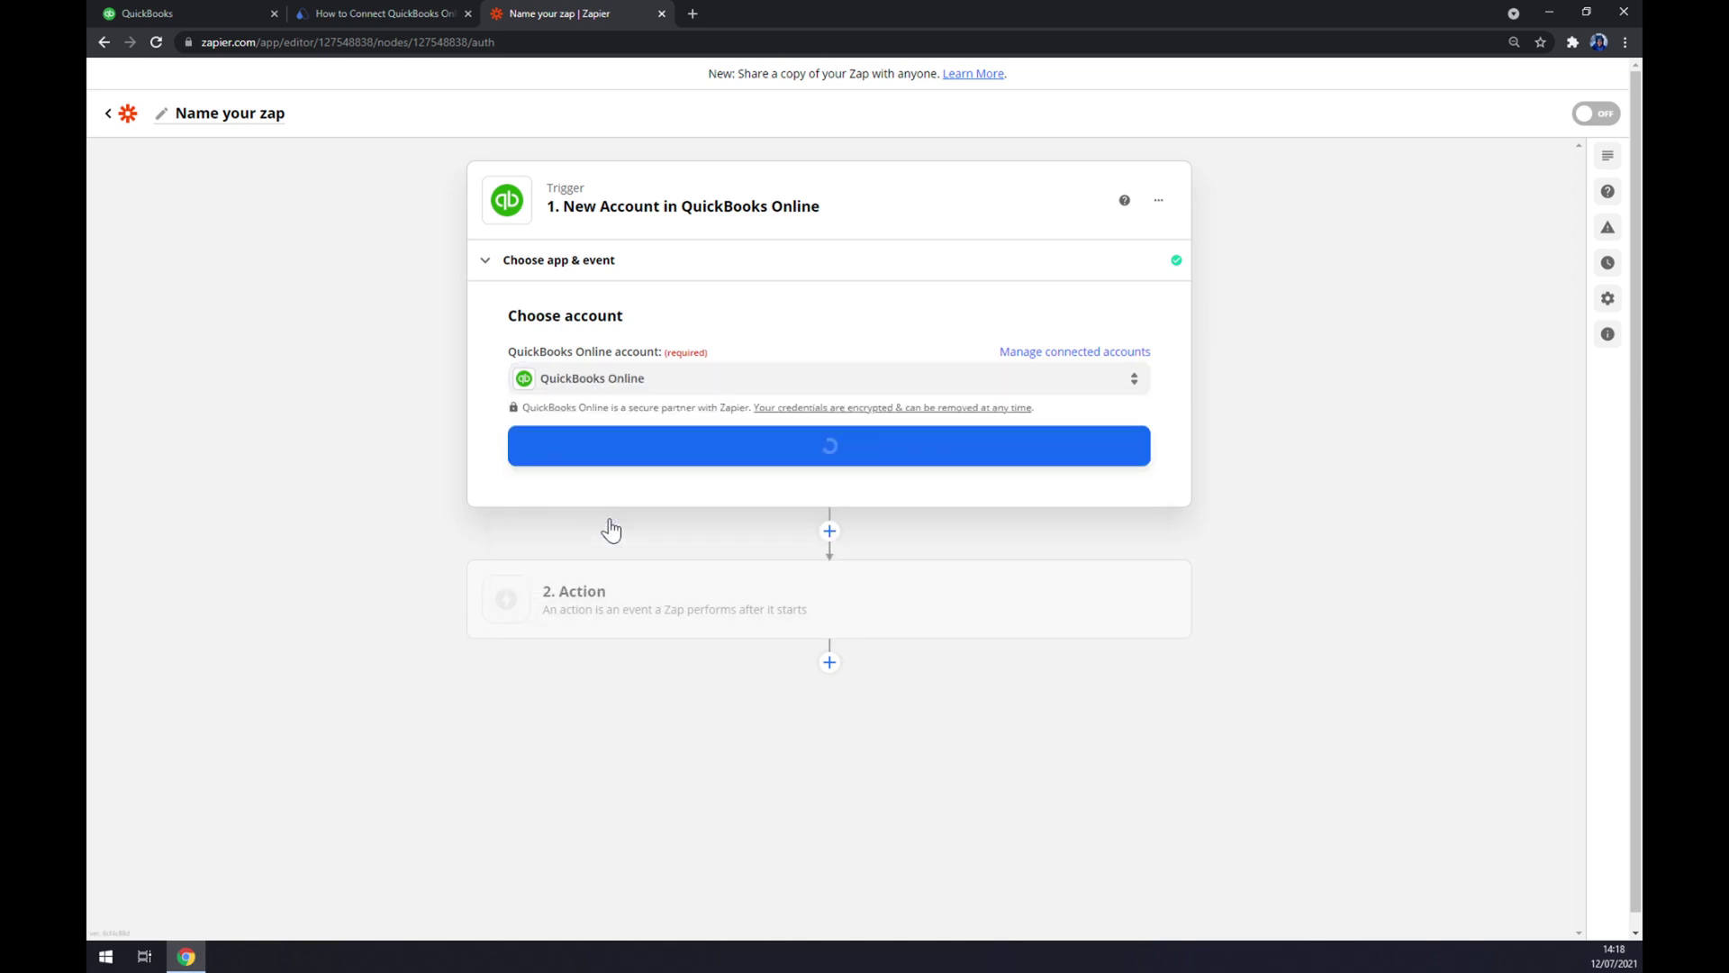
pyautogui.click(755, 457)
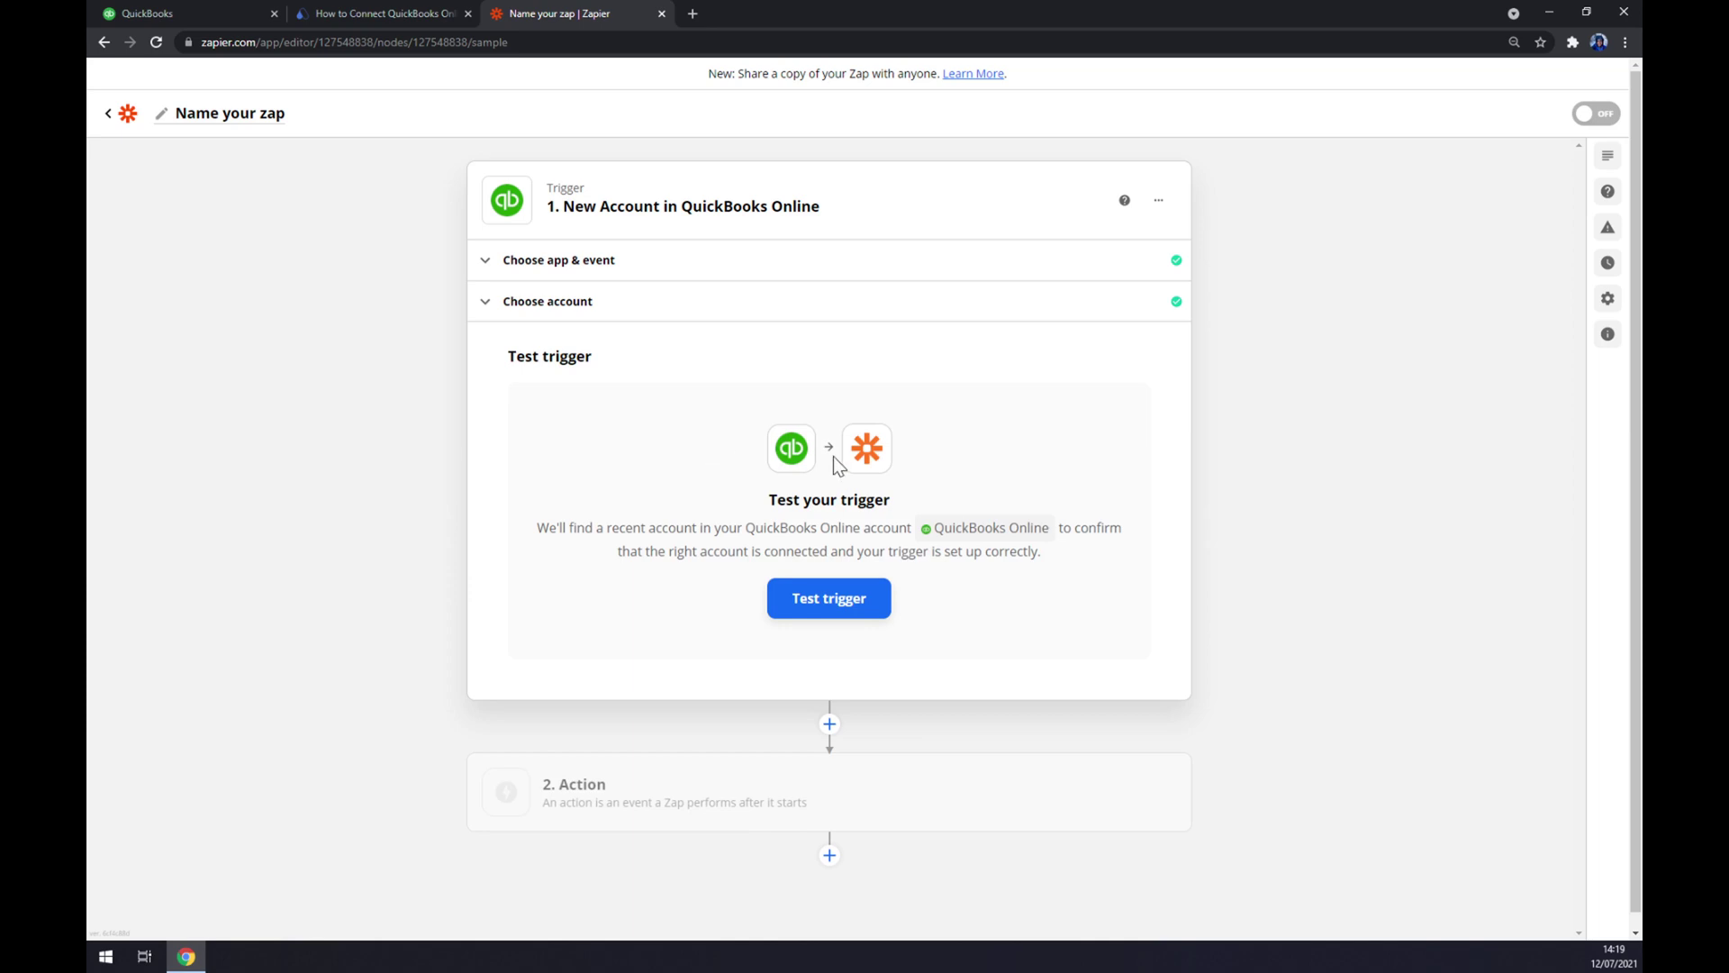
pyautogui.click(598, 804)
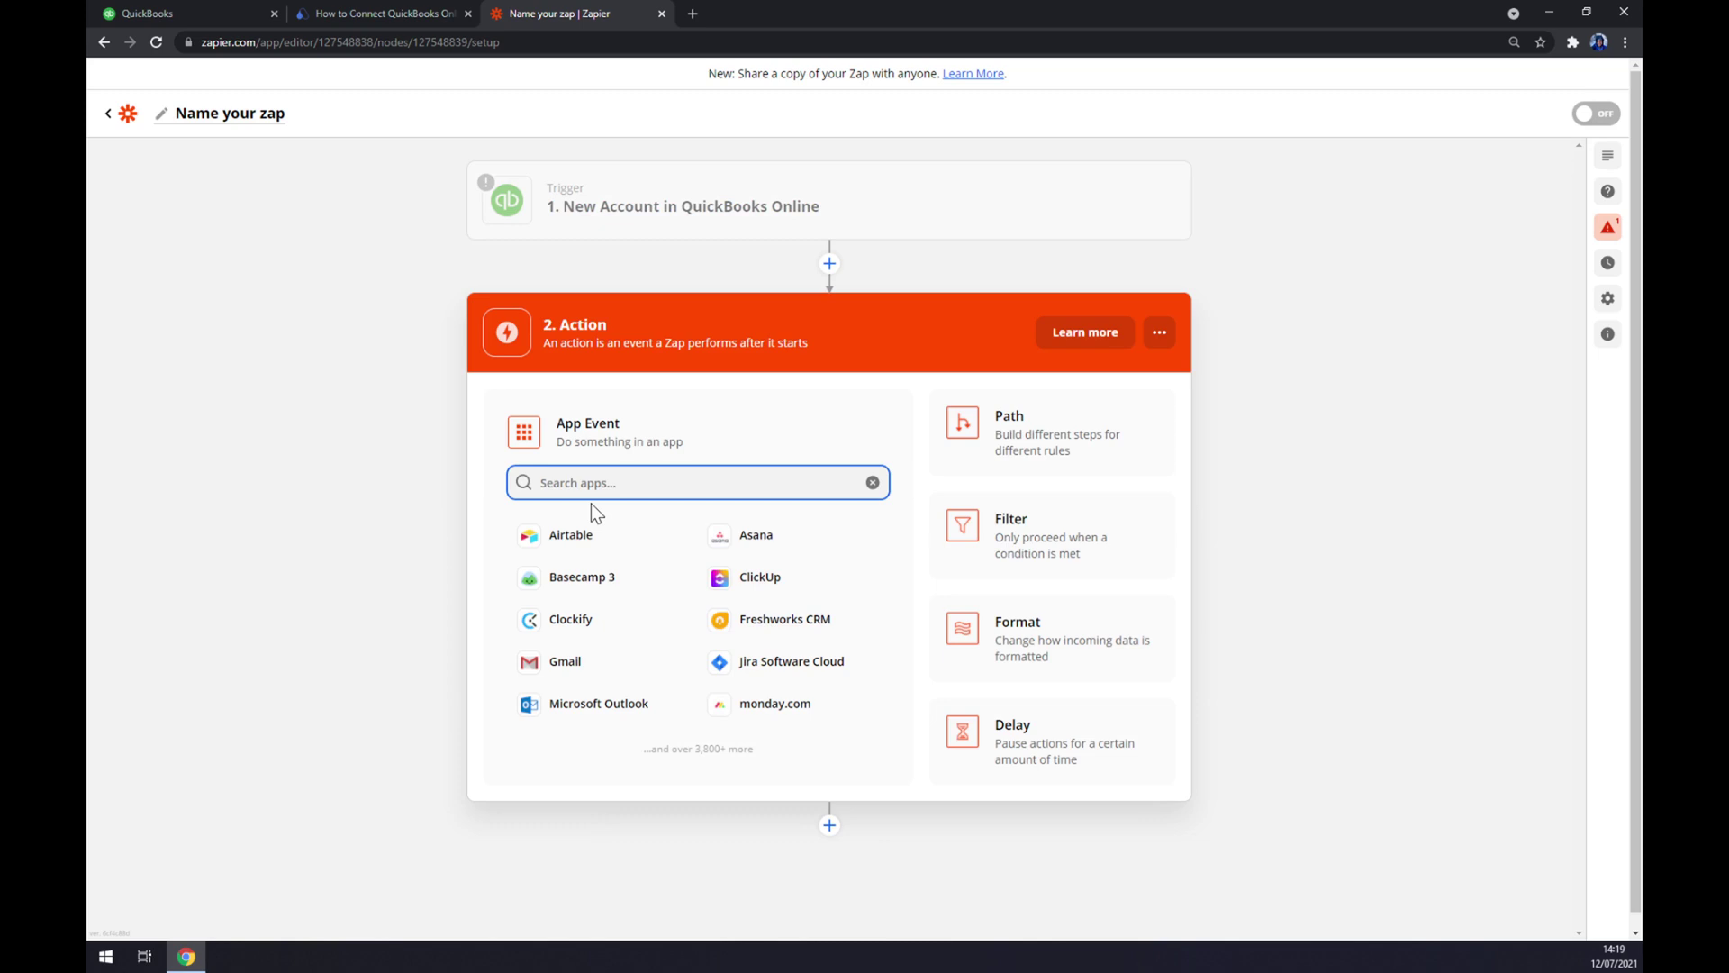
# - Search 'stripe', choose Stripe as the action app with Create Customer as the event, and continue
pyautogui.write('stripe')
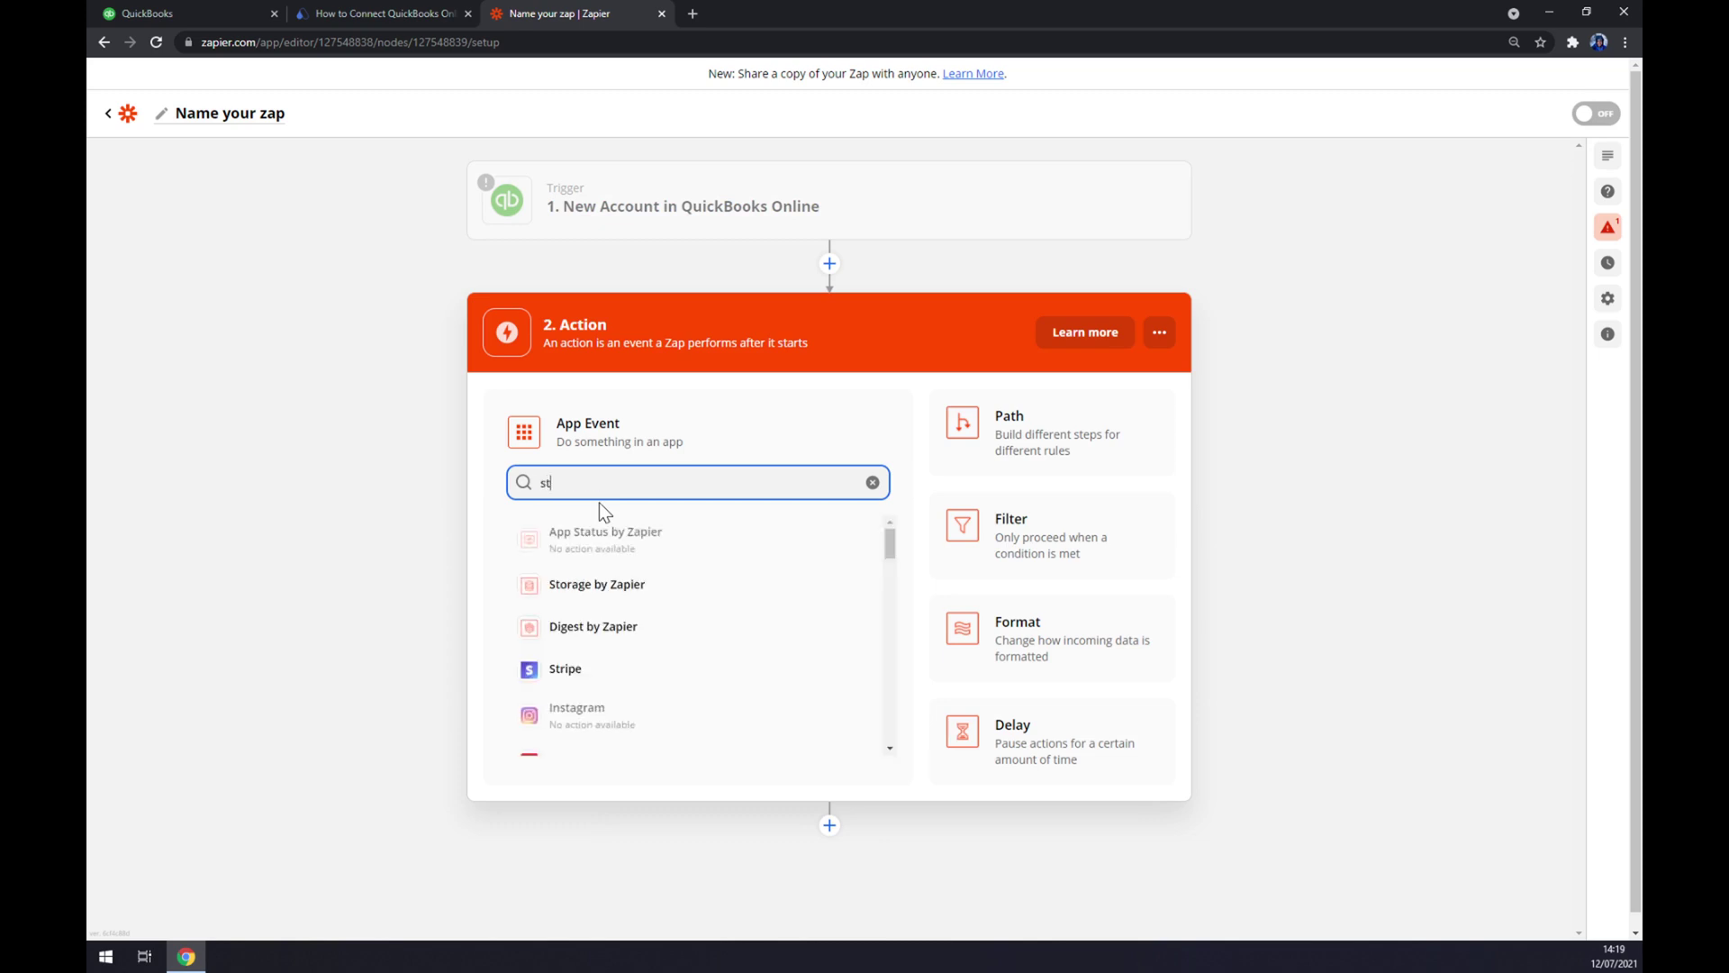
pyautogui.click(625, 534)
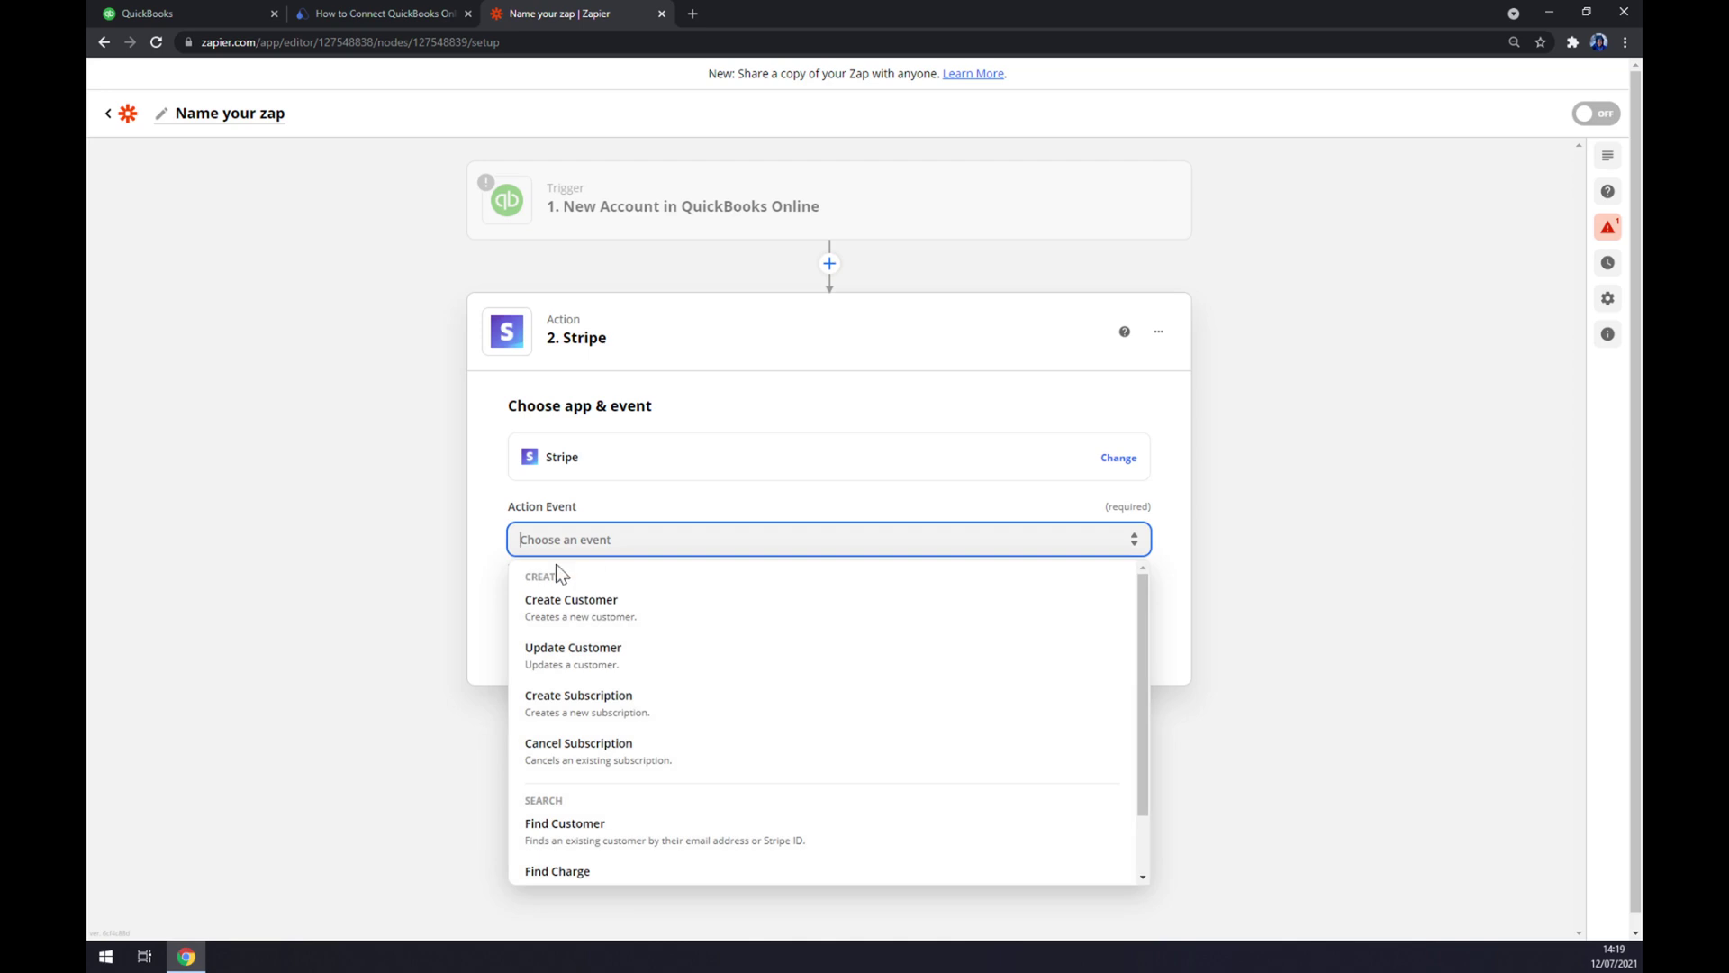
pyautogui.click(593, 628)
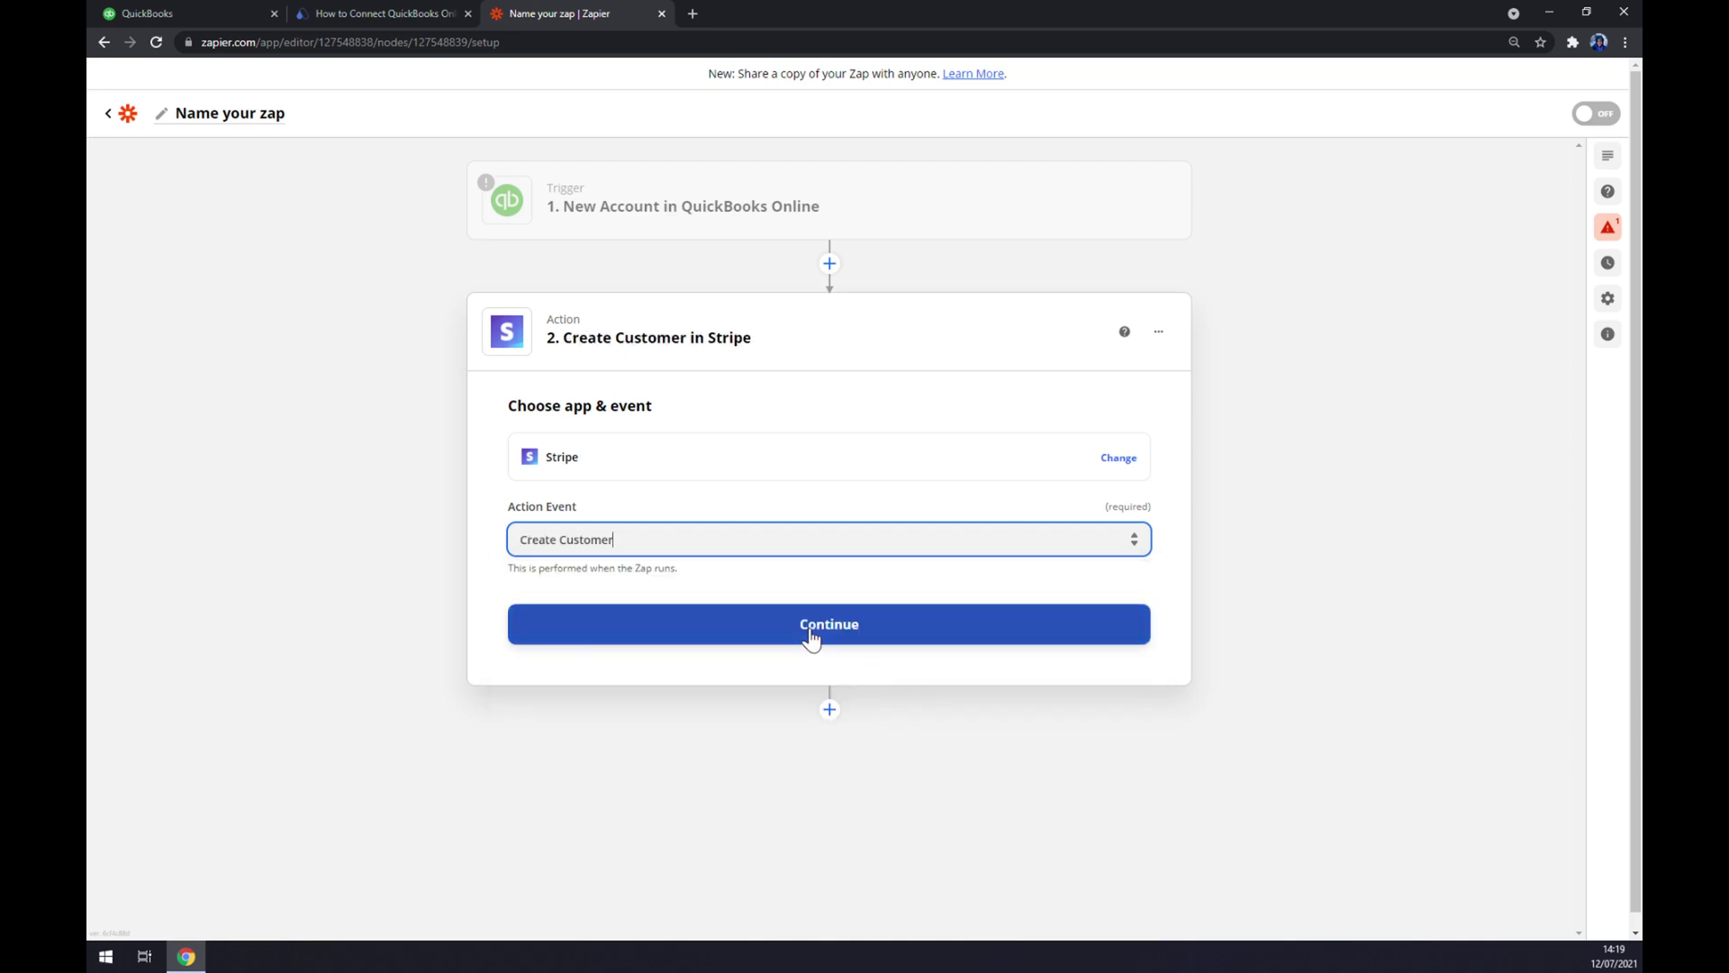
pyautogui.click(811, 636)
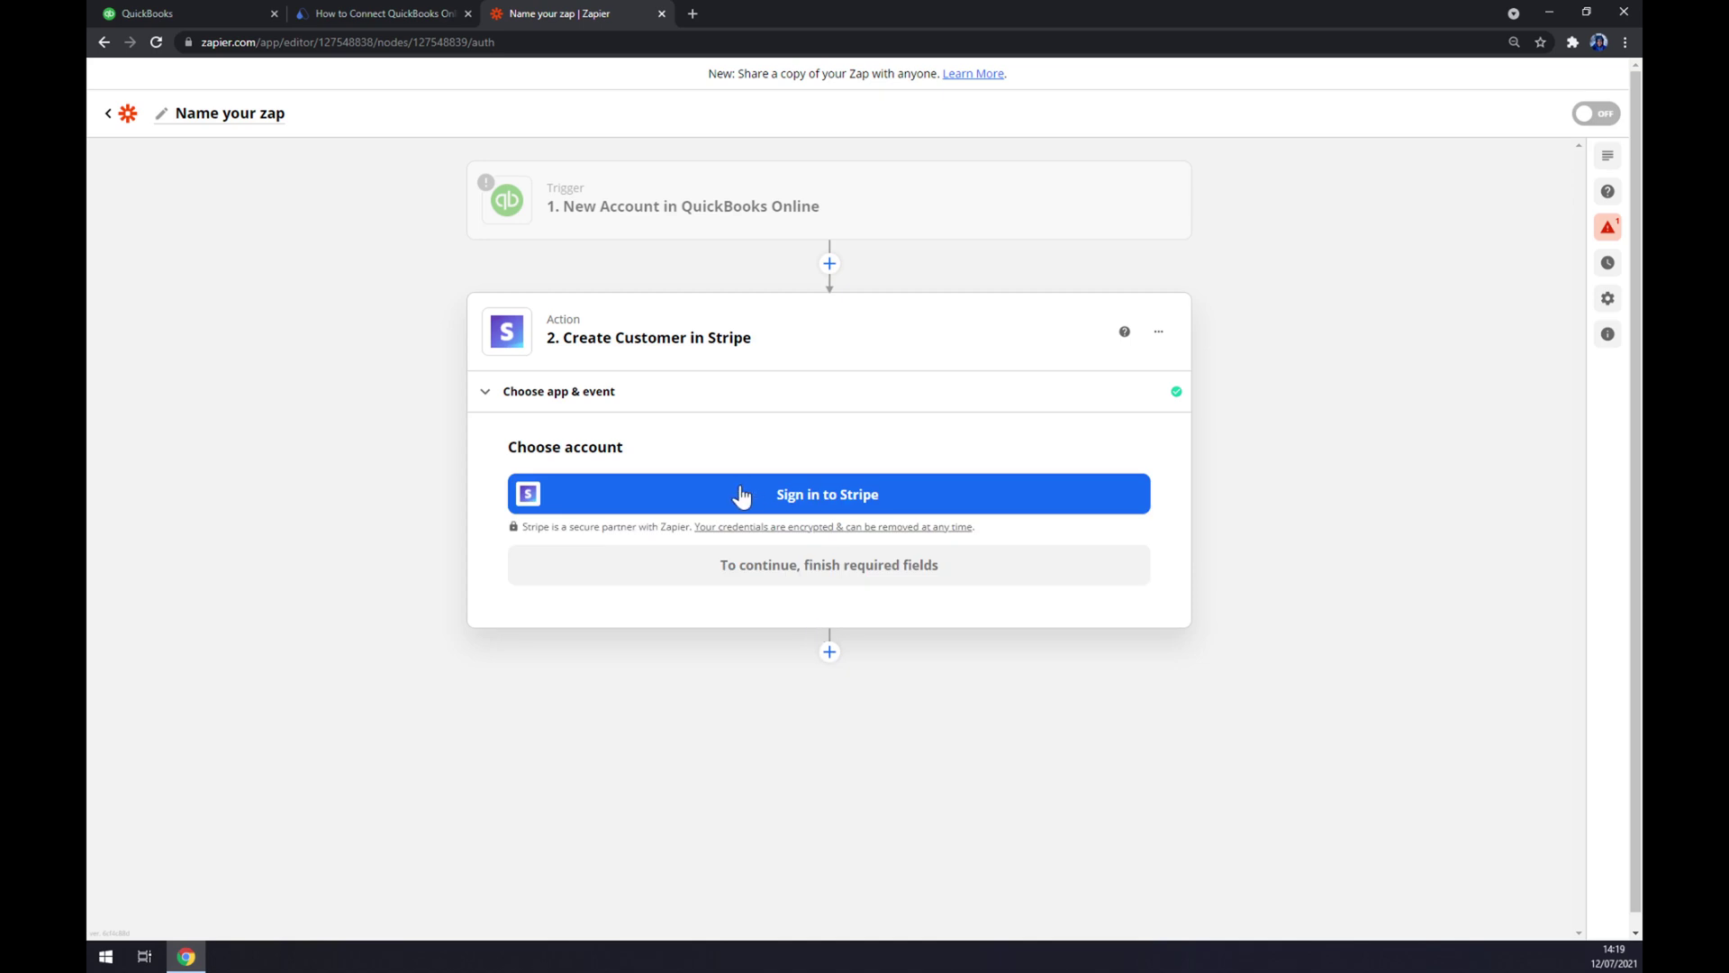